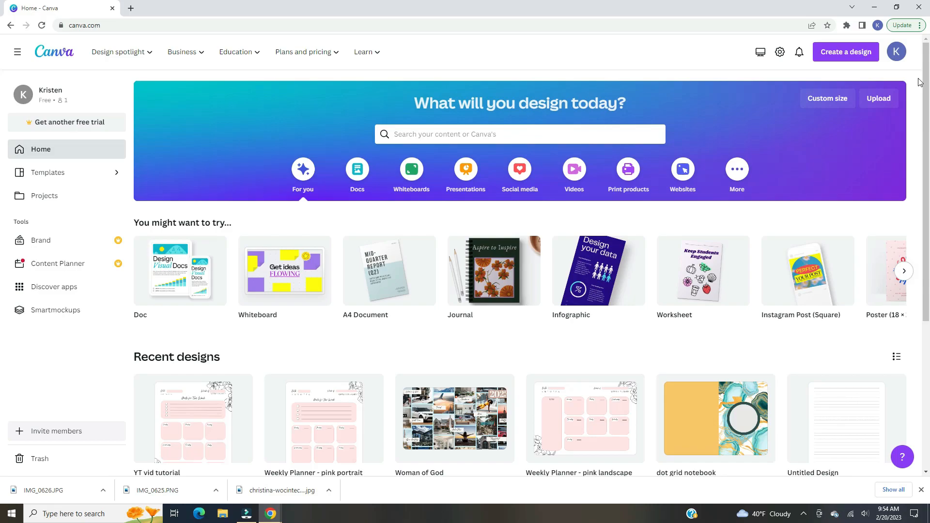
# Step: Create a new blank Poster (18 × 24 in) design and look through its suggested templates
pyautogui.click(862, 60)
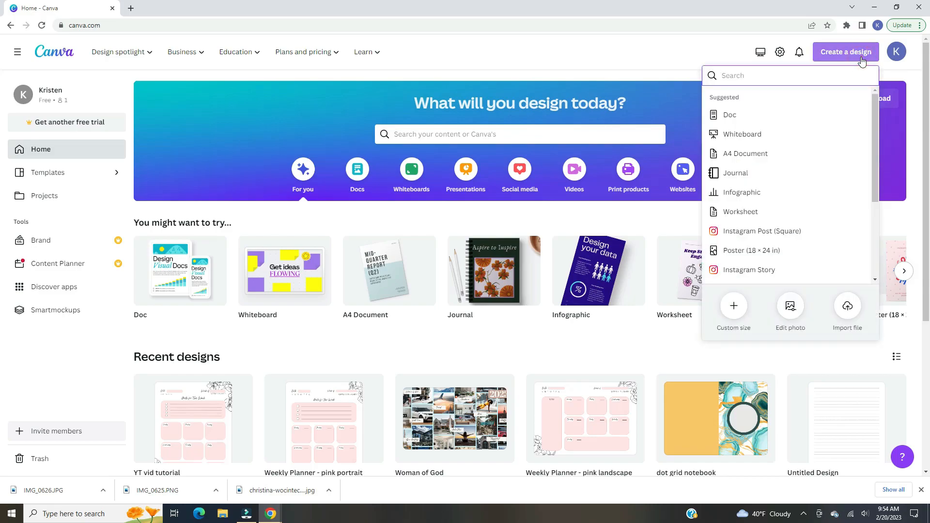
pyautogui.write('poster')
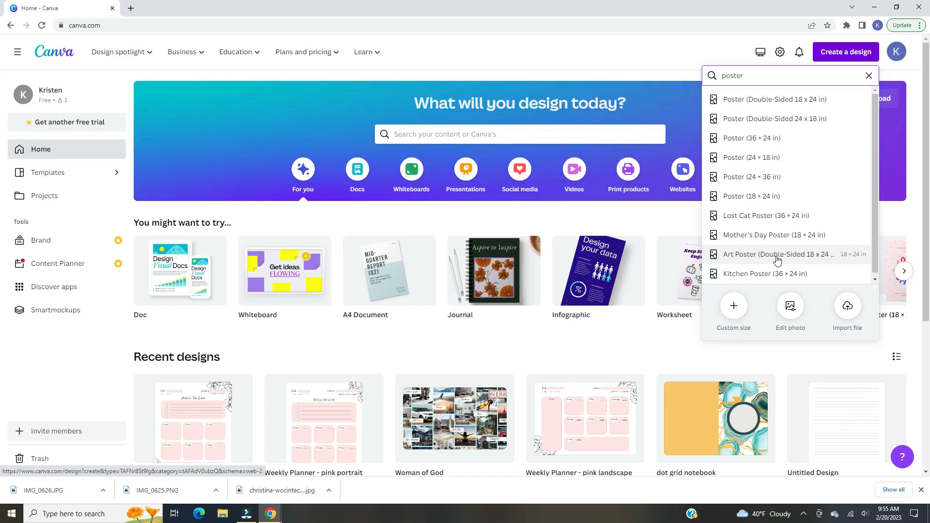
pyautogui.click(812, 205)
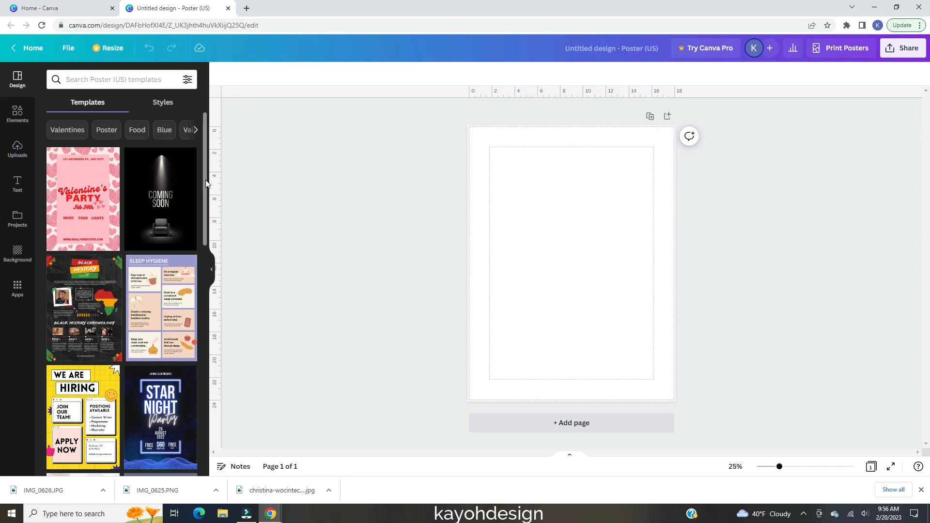
pyautogui.moveTo(206, 179); pyautogui.dragTo(216, 423)
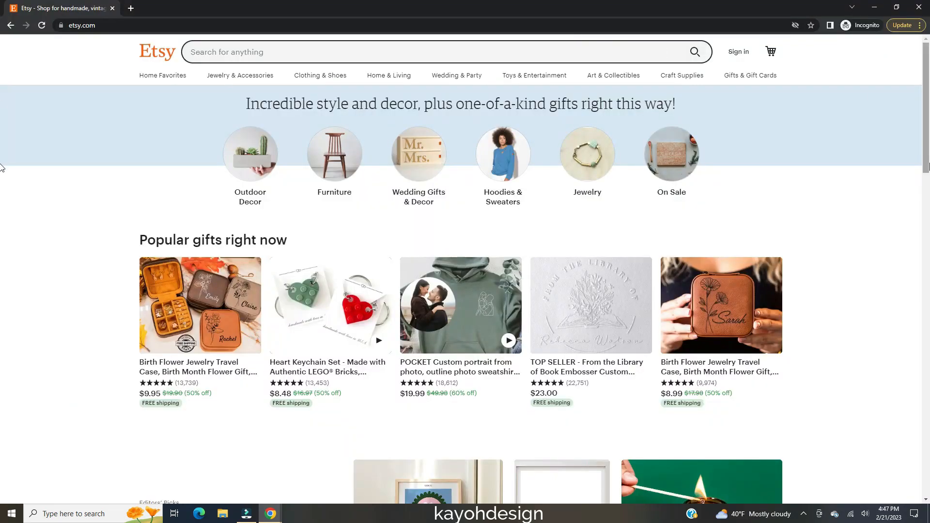
# Step: Search Etsy for "teddy bear welcome sign" and examine the layouts, colours and graphics of the listed signs
pyautogui.click(264, 51)
pyautogui.write('teddy bear welcome sign')
pyautogui.press('Return')
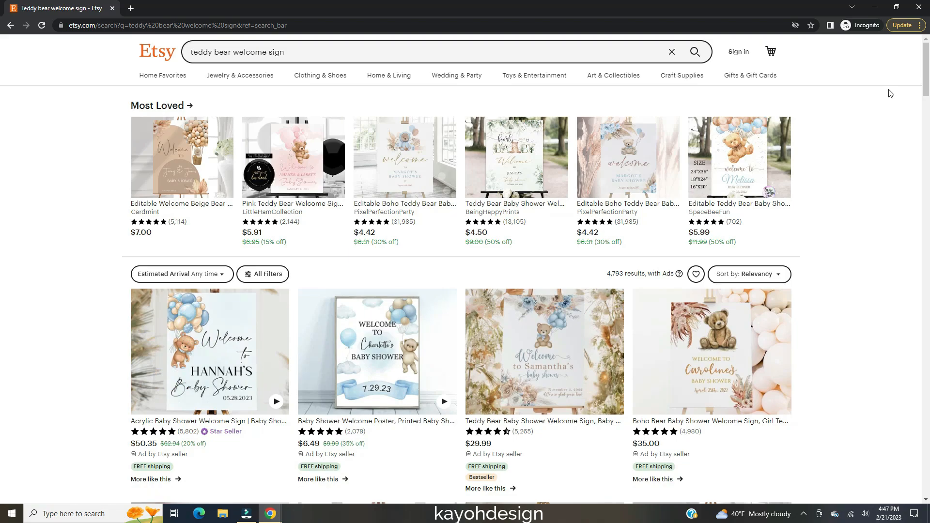
pyautogui.scroll(-8, 891, 93)
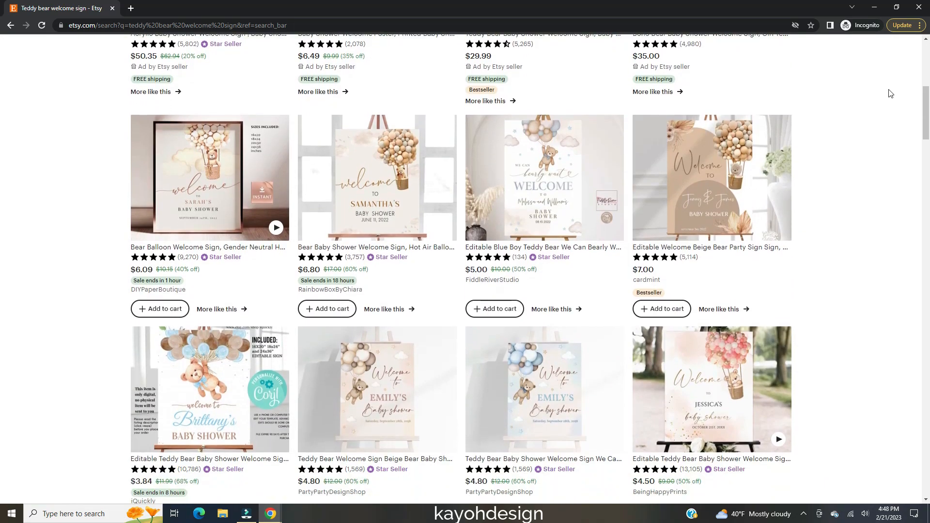
pyautogui.scroll(-1, 891, 93)
pyautogui.scroll(-5, 891, 94)
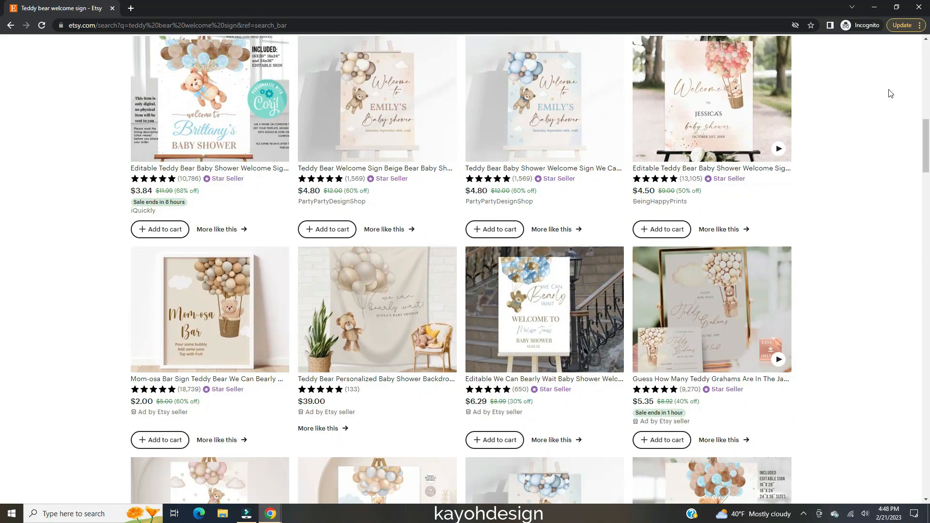
pyautogui.scroll(-1, 890, 93)
pyautogui.scroll(-2, 890, 93)
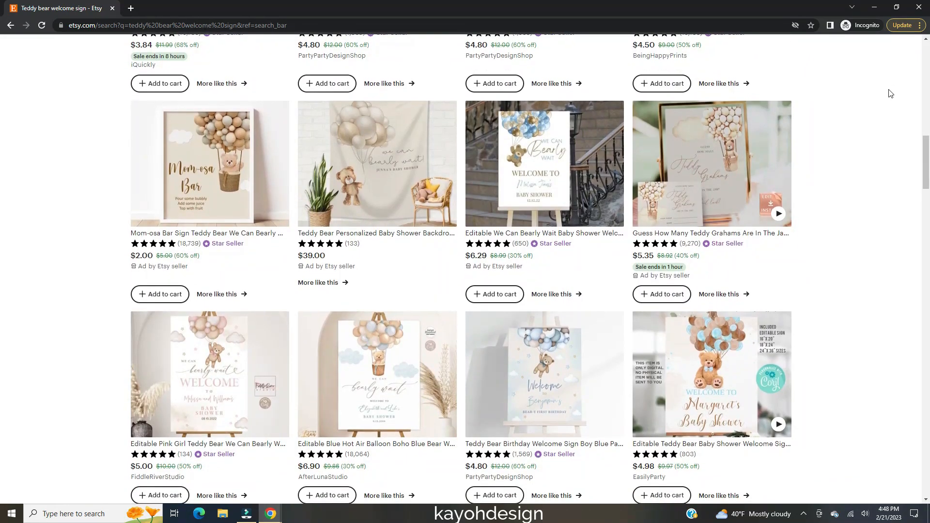
pyautogui.scroll(-3, 890, 93)
# Step: Enter "baby shower welcome sign" as a new search on the Etsy home page
pyautogui.write('baby show')
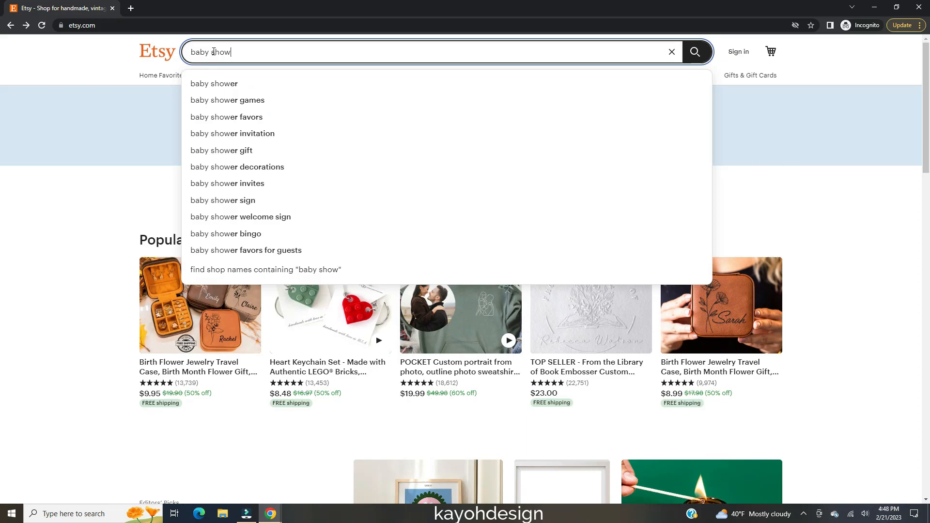
pyautogui.write('er wel')
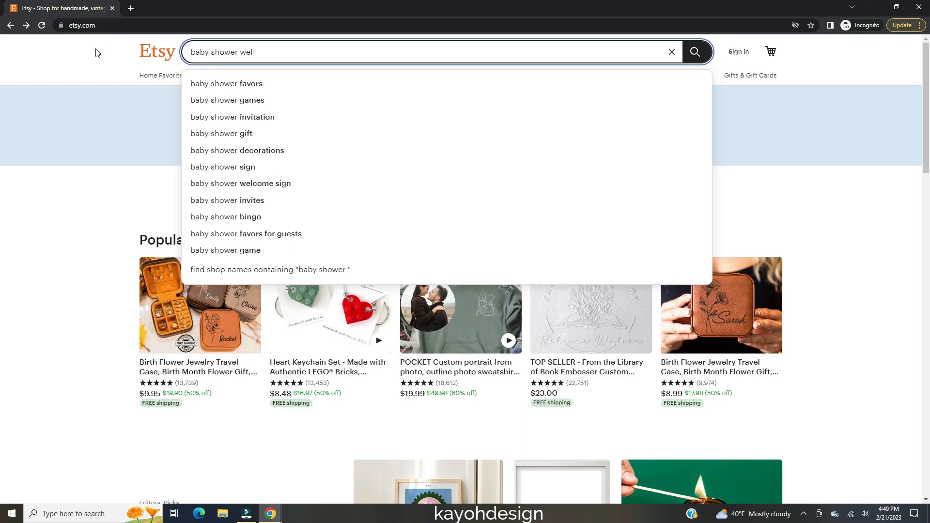
pyautogui.write('come sig')
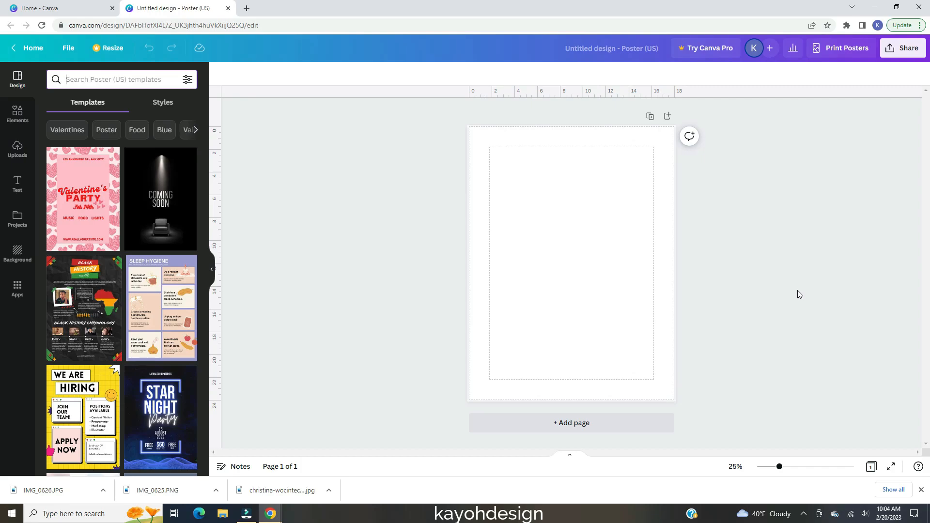
# Step: In the Canva poster, search the elements for "teddy bear" and show all matching graphics
pyautogui.click(18, 114)
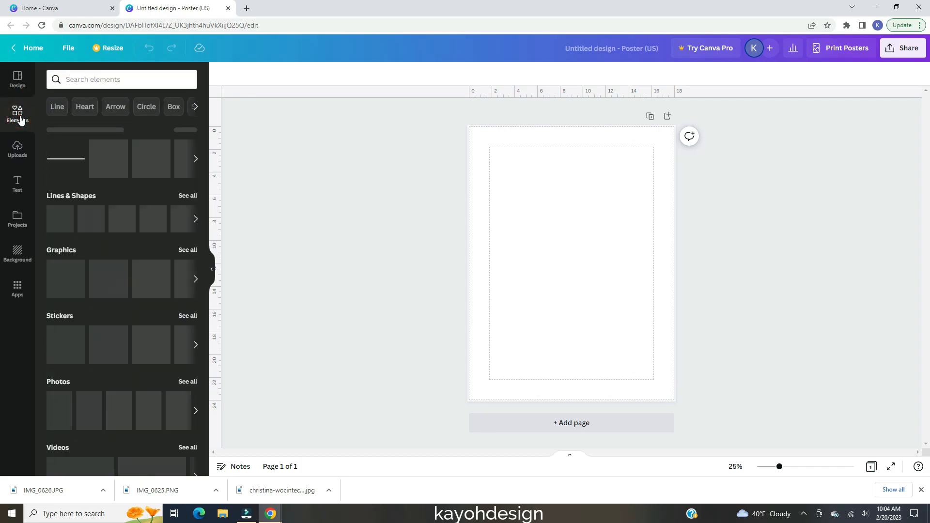
pyautogui.click(99, 79)
pyautogui.write('teddy')
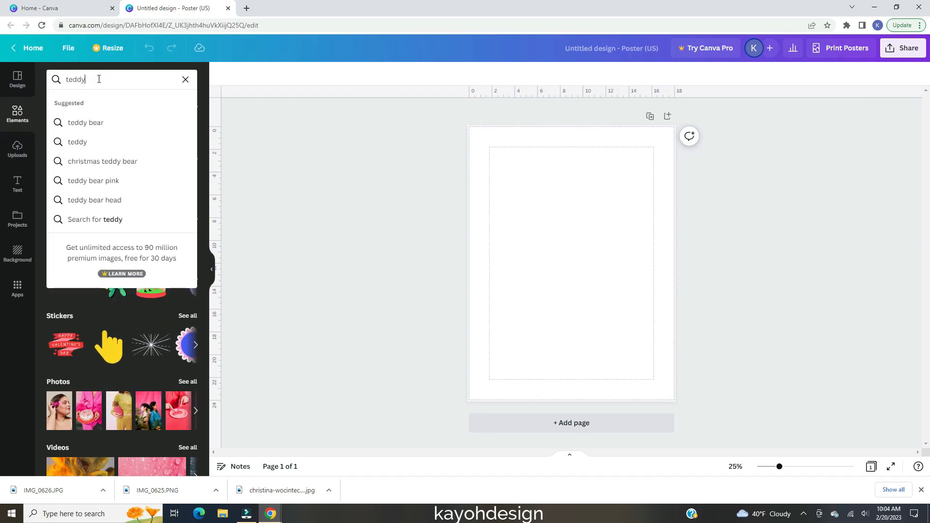
pyautogui.click(93, 122)
pyautogui.click(192, 157)
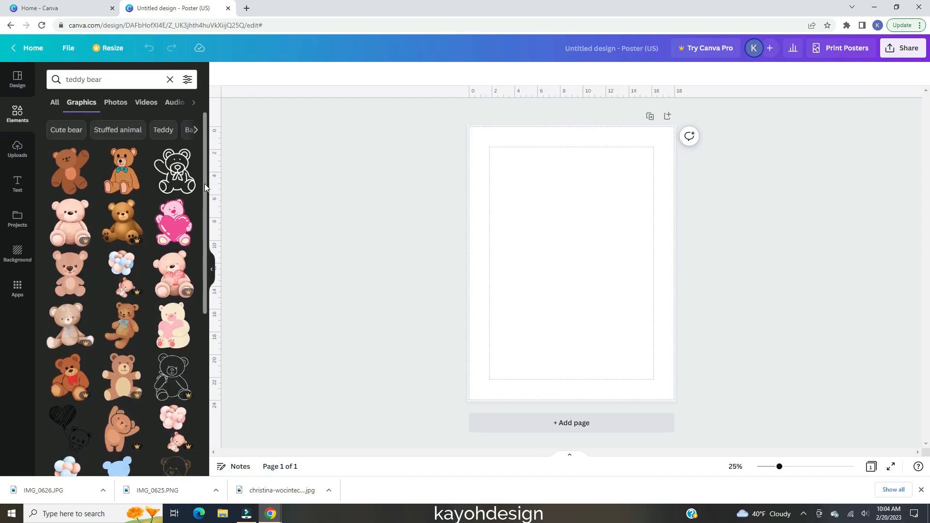
# Step: Add the sitting teddy bear holding blue and peach balloons, and show all its Magic Recommendations
pyautogui.scroll(-5, 204, 184)
pyautogui.scroll(-2, 205, 184)
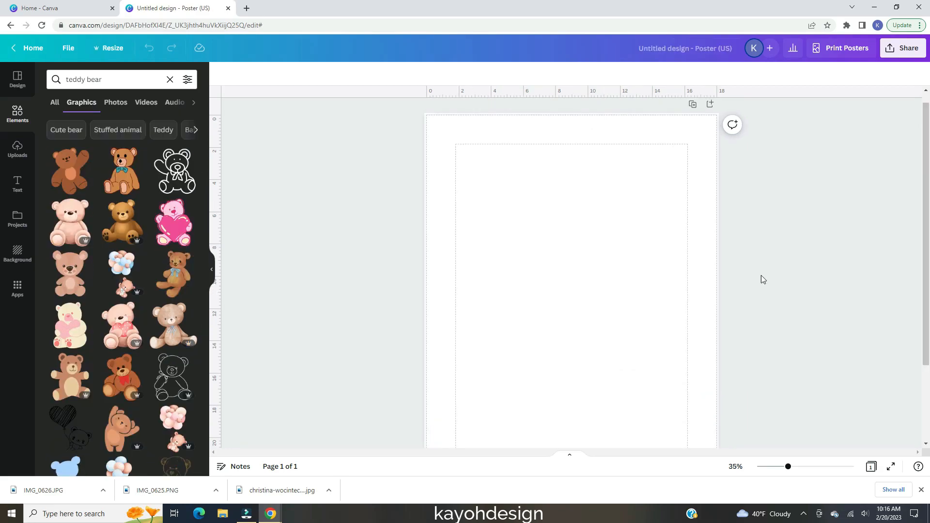
pyautogui.scroll(-2, 202, 240)
pyautogui.scroll(-4, 202, 240)
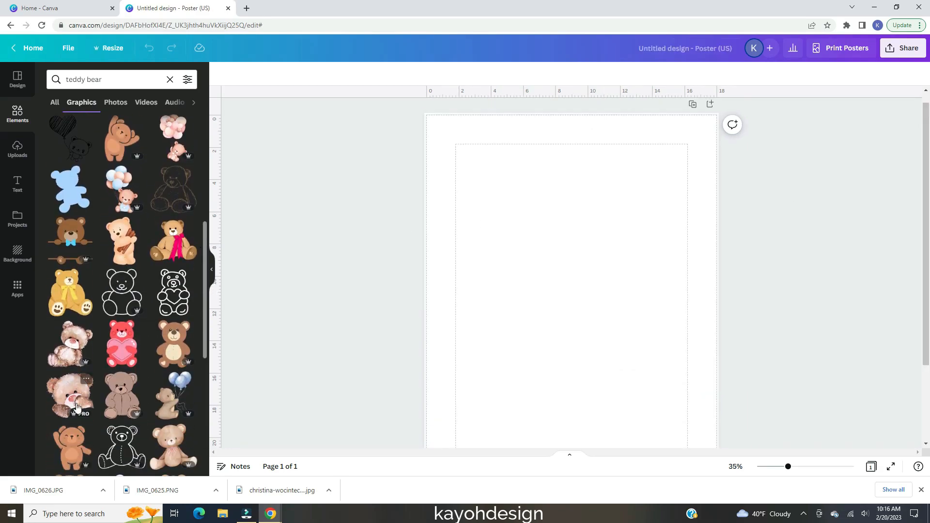
pyautogui.click(122, 208)
pyautogui.click(180, 234)
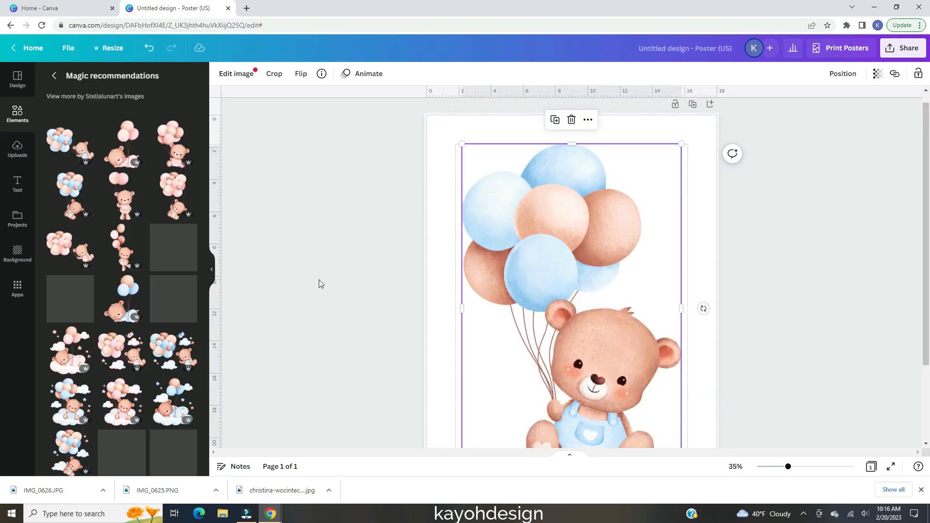
pyautogui.scroll(-2, 204, 297)
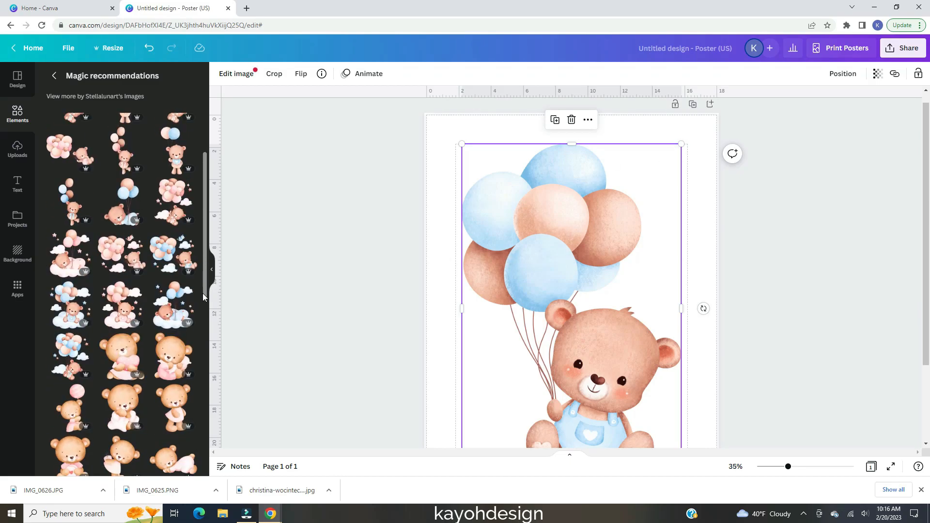
# Step: Add the recommended bear floating under a balloon bunch with clouds and stars, and look through the other recommendations
pyautogui.click(70, 353)
pyautogui.scroll(-8, 175, 373)
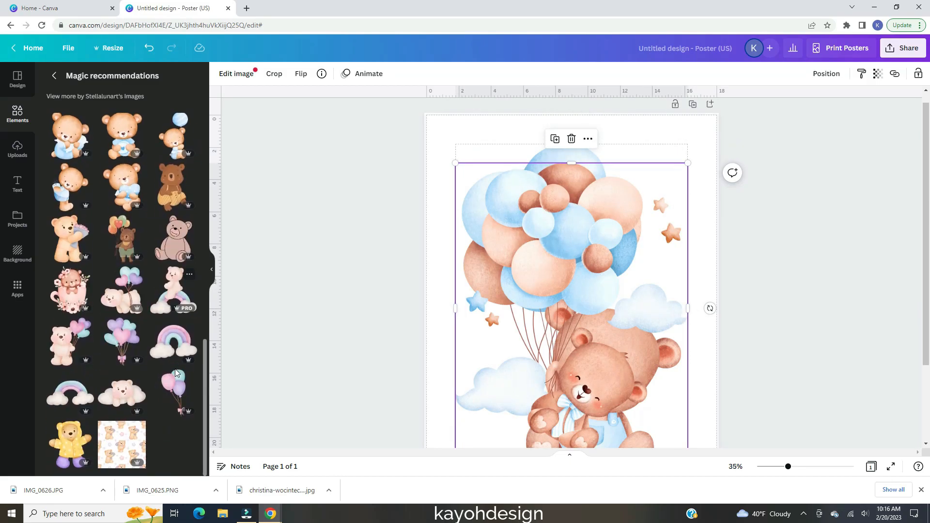
pyautogui.scroll(8, 176, 374)
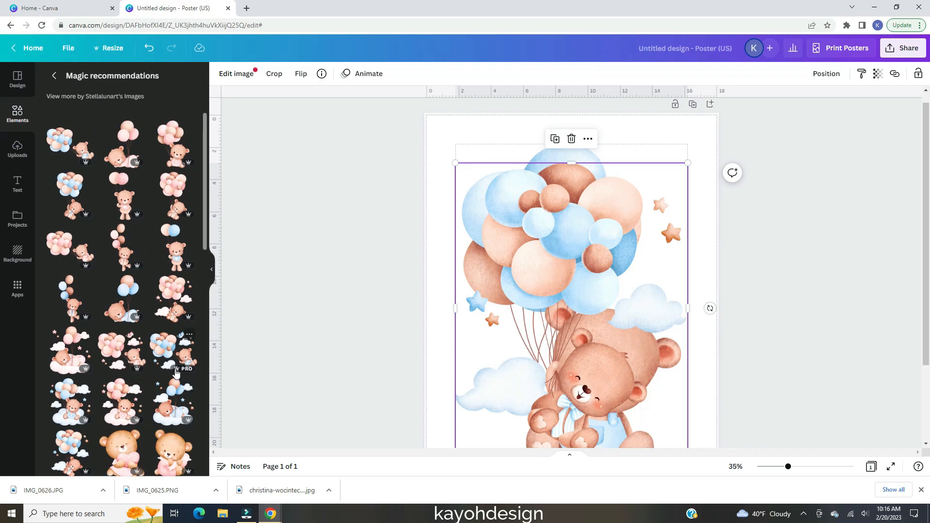
# Step: Shrink both balloon bear graphics to about half the margin width and place them side by side
pyautogui.moveTo(706, 128); pyautogui.dragTo(577, 369)
pyautogui.moveTo(688, 144); pyautogui.dragTo(575, 303)
pyautogui.click(652, 330)
pyautogui.moveTo(514, 383); pyautogui.dragTo(631, 383)
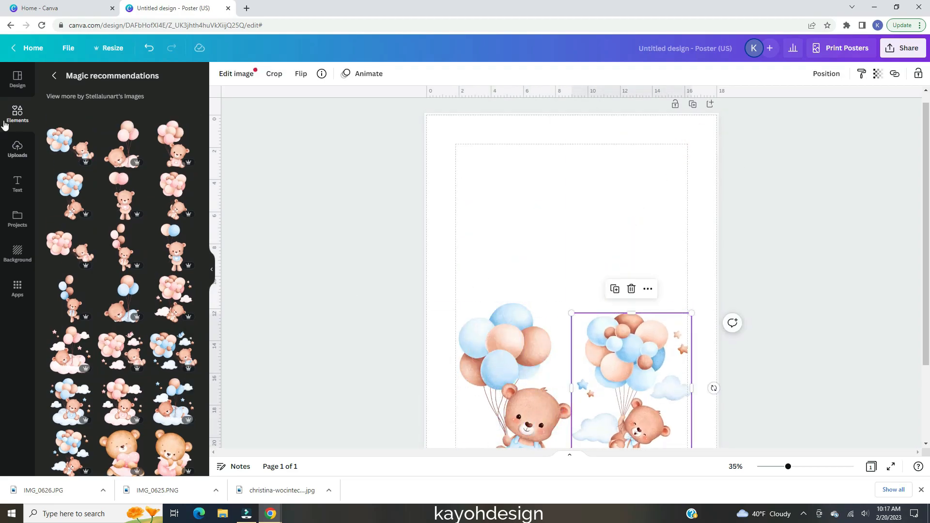
# Step: Return to the teddy bear results, add the watercolor bear covering its mouth, and shrink it to about half size
pyautogui.click(54, 75)
pyautogui.scroll(-4, 187, 298)
pyautogui.click(70, 275)
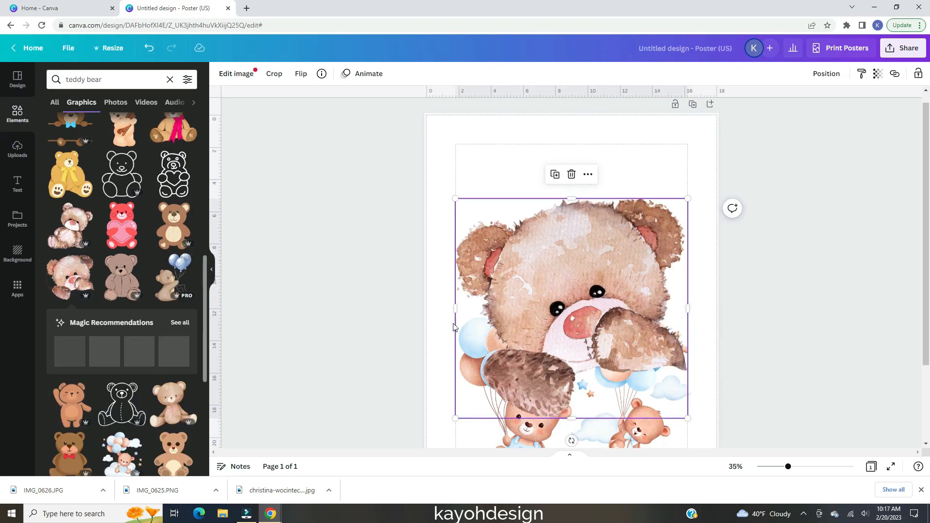
pyautogui.moveTo(687, 197); pyautogui.dragTo(572, 301)
# Step: Add the sleeping bear with two blue balloons and one peach balloon from further down the results, and shrink it
pyautogui.scroll(-10, 172, 281)
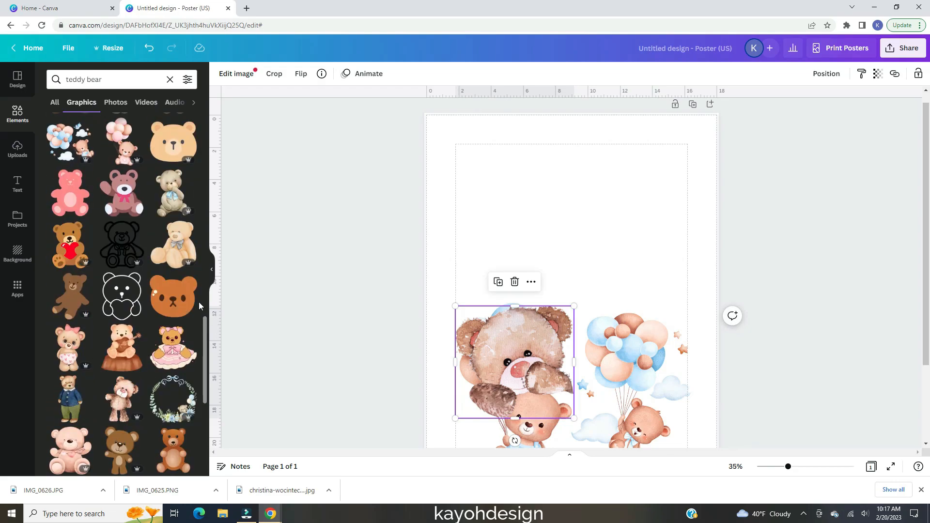
pyautogui.scroll(-10, 172, 281)
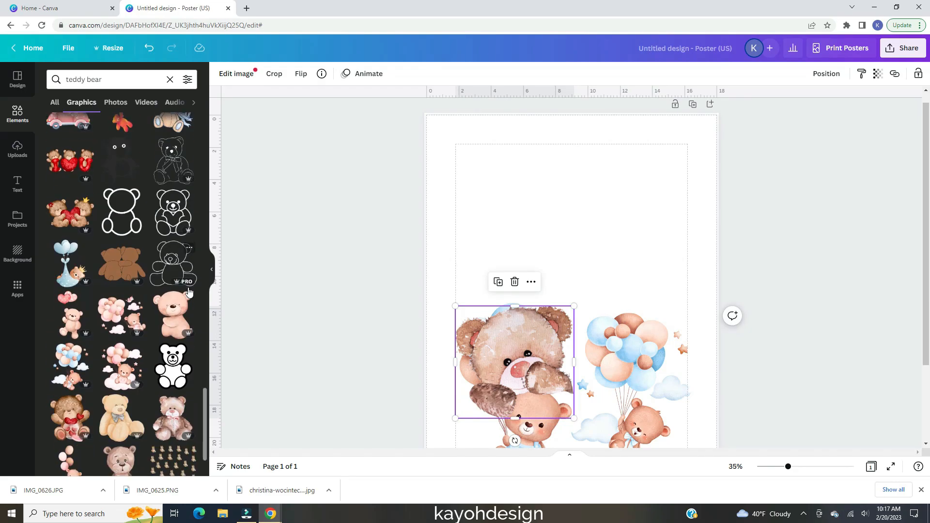
pyautogui.scroll(-10, 188, 311)
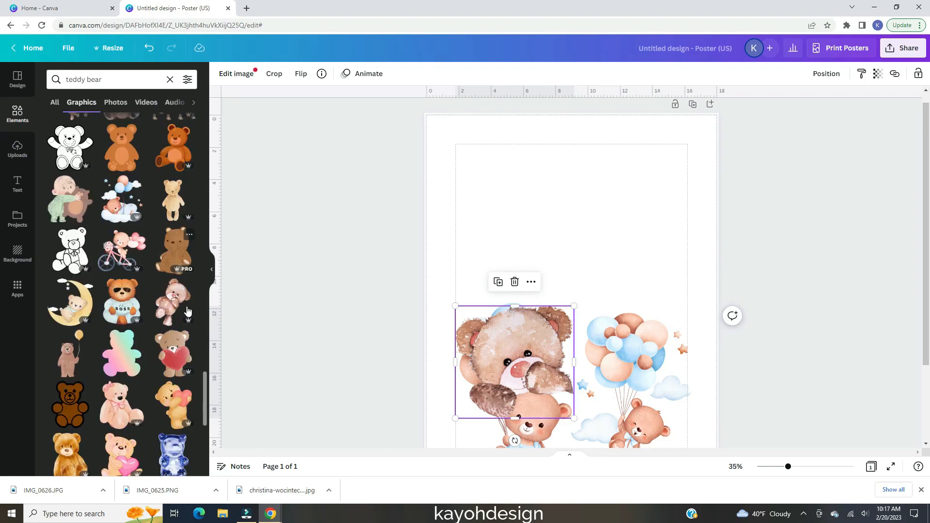
pyautogui.scroll(-3, 188, 311)
pyautogui.click(137, 282)
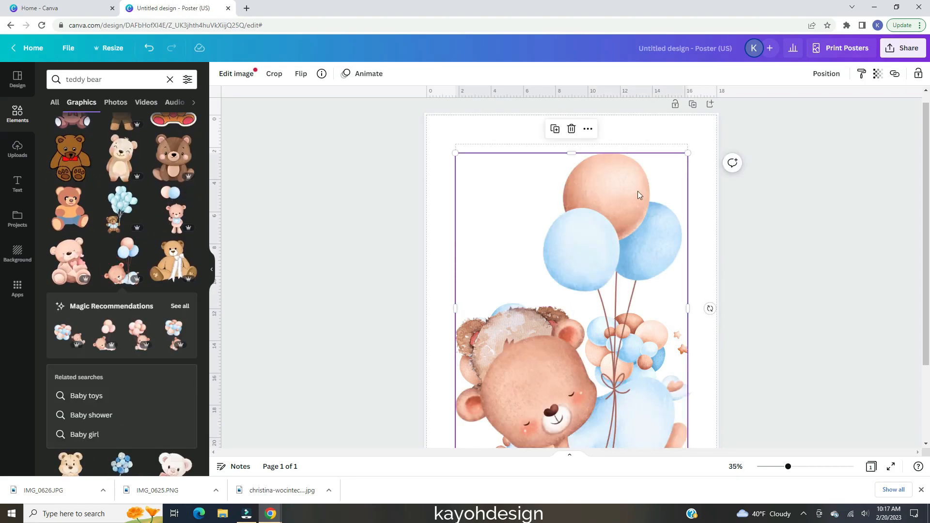
pyautogui.scroll(-15, 146, 291)
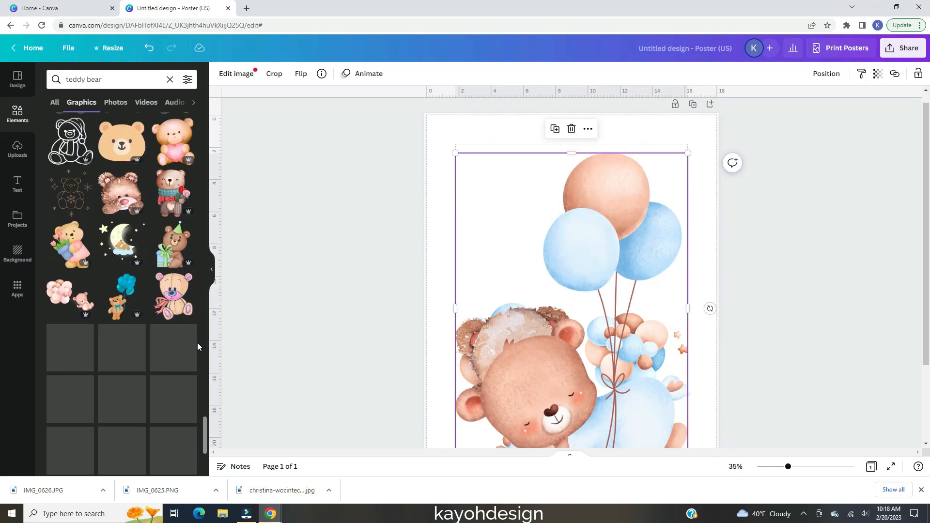
pyautogui.moveTo(688, 153); pyautogui.dragTo(610, 286)
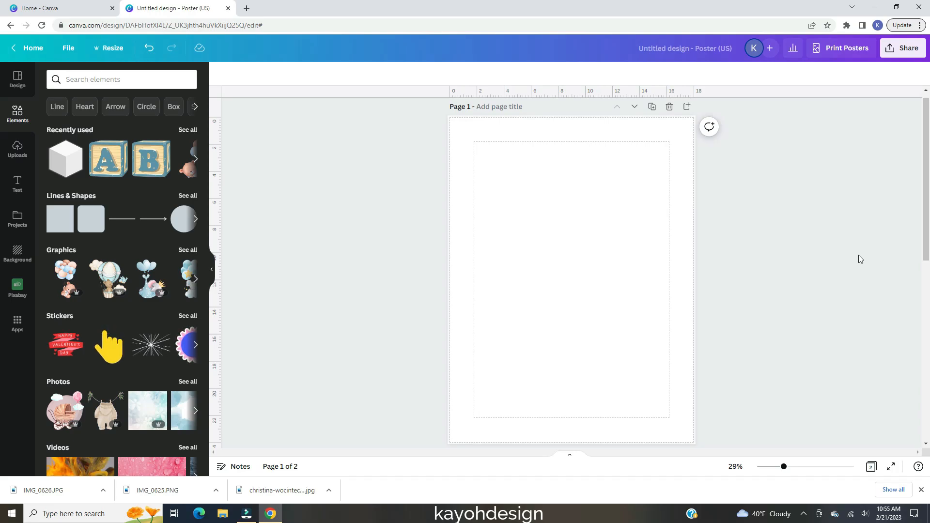
# Step: Search the elements for "arches"
pyautogui.hotkey('ctrl', 'z')
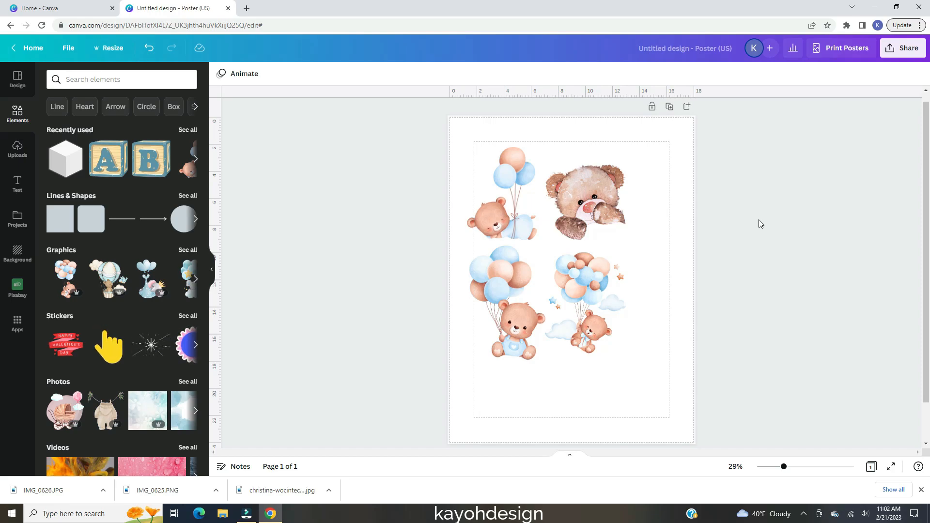
pyautogui.click(152, 80)
pyautogui.write('arches')
pyautogui.press('Return')
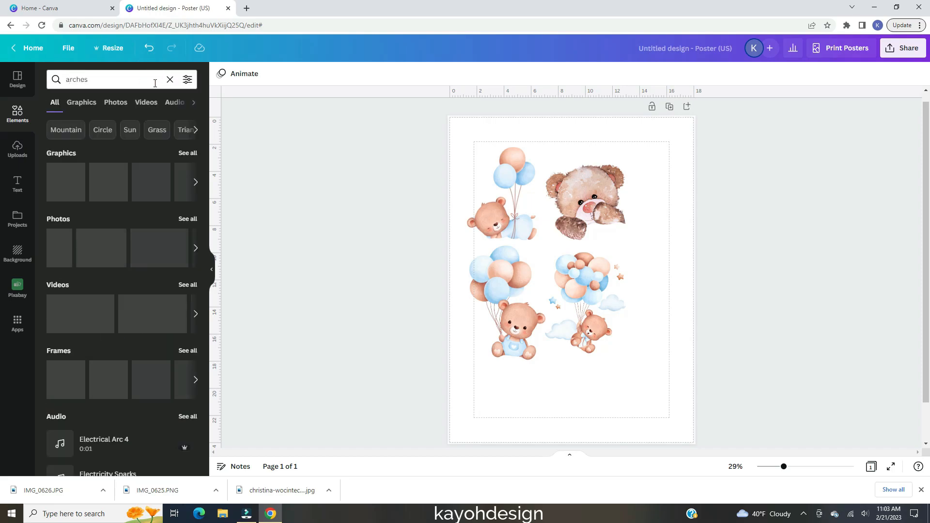
# Step: From all arch graphics, add a solid blush arch overlaid with a black multi-line arch at the poster's lower right
pyautogui.click(188, 153)
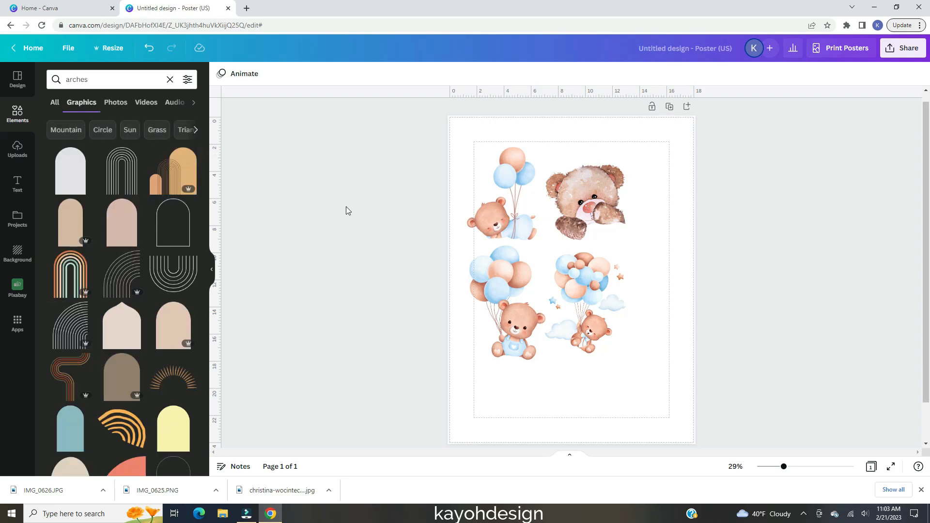
pyautogui.click(119, 225)
pyautogui.moveTo(574, 266); pyautogui.dragTo(624, 318)
# Step: Add the thin arch outline with leafy branches and place it at the poster's lower left over the sitting bear
pyautogui.scroll(-10, 167, 234)
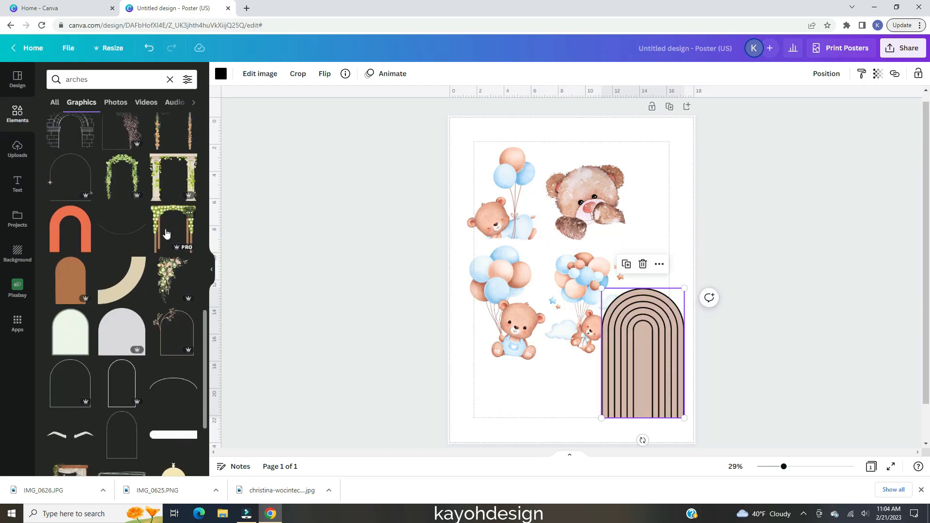
pyautogui.click(172, 324)
pyautogui.scroll(-10, 179, 291)
pyautogui.scroll(-2, 187, 235)
pyautogui.scroll(-8, 204, 258)
pyautogui.scroll(8, 204, 261)
pyautogui.moveTo(544, 254); pyautogui.dragTo(490, 347)
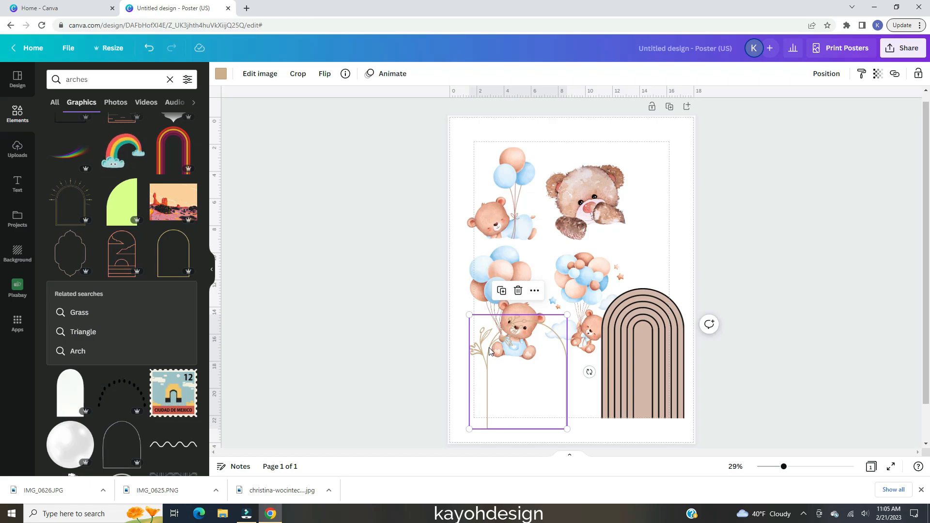
# Step: Replace the element search with "balloons" and list all the matching graphics
pyautogui.click(170, 79)
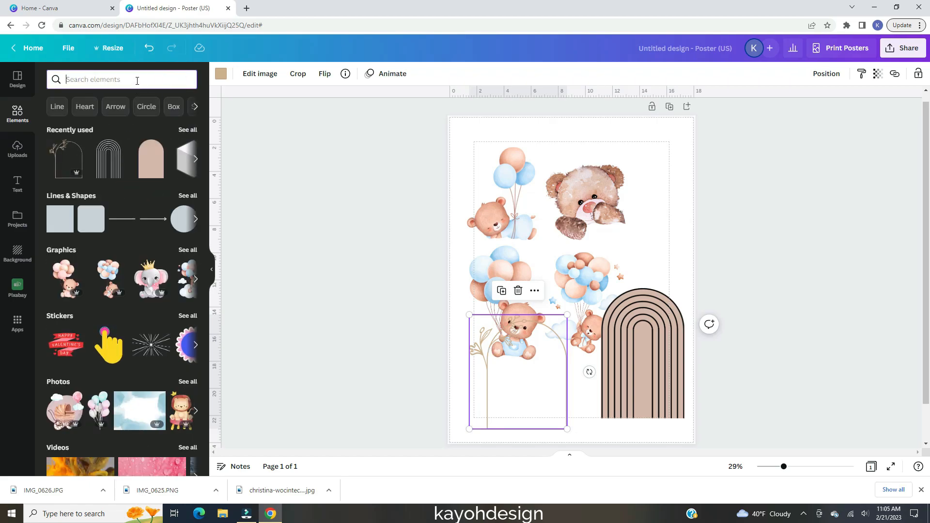
pyautogui.write('balloo')
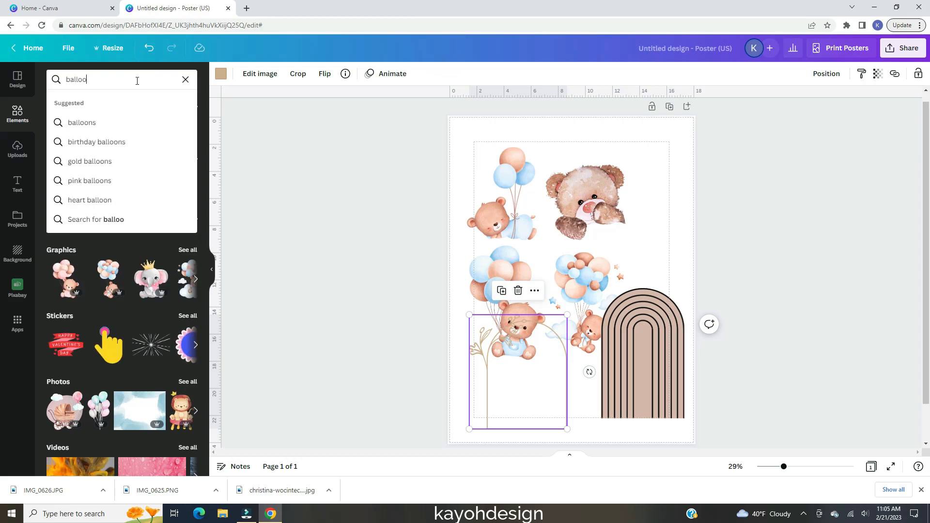
pyautogui.write('ns')
pyautogui.press('Return')
pyautogui.click(191, 155)
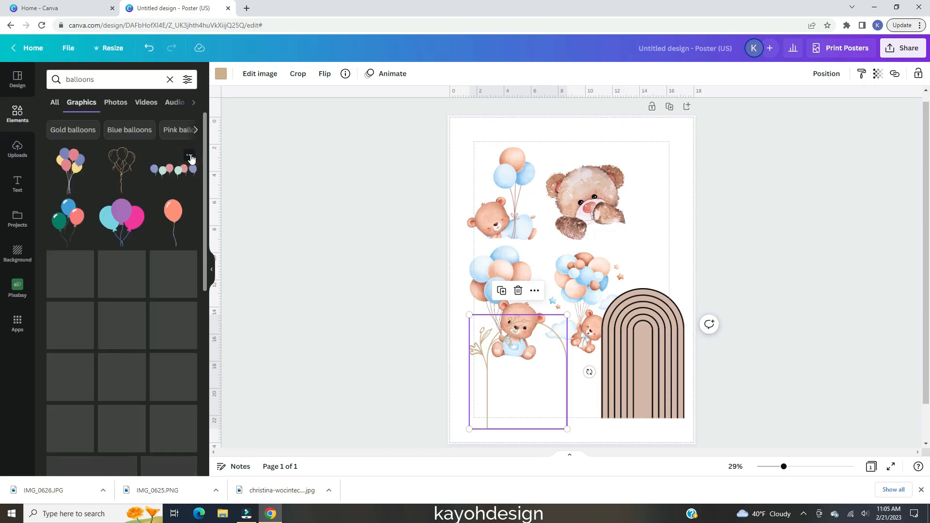
# Step: Add the gold and clear glitter balloon bunch and place it at the poster's upper right above the arches
pyautogui.scroll(-10, 176, 194)
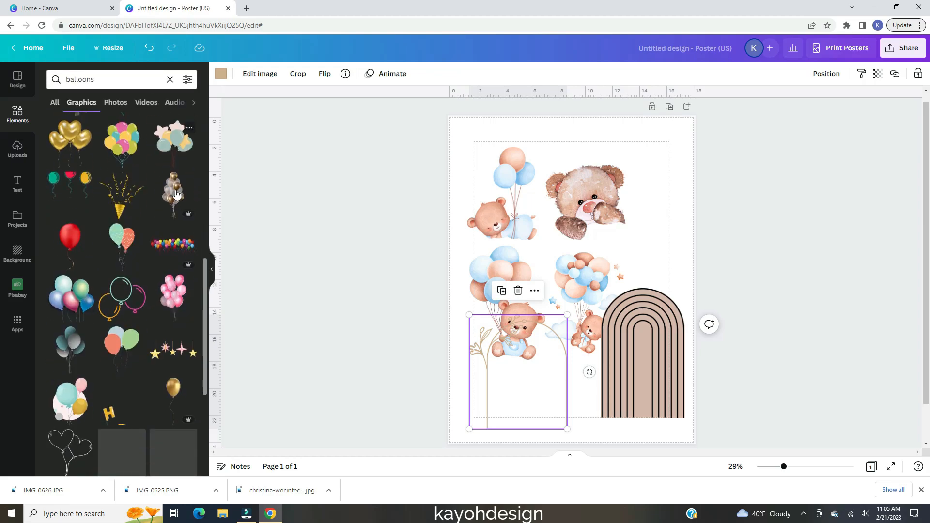
pyautogui.click(177, 195)
pyautogui.moveTo(636, 142); pyautogui.dragTo(594, 232)
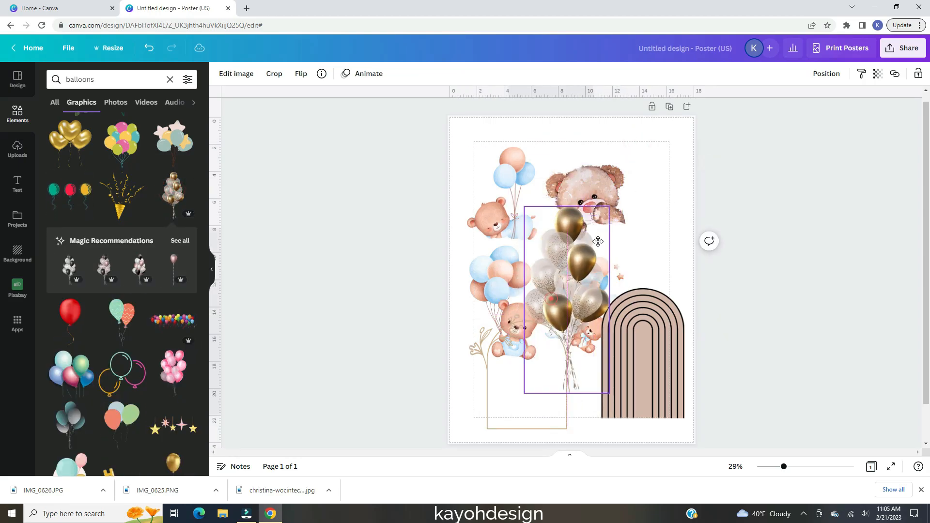
pyautogui.moveTo(576, 265); pyautogui.dragTo(666, 165)
# Step: Browse all the recommendations related to the gold balloon bunch, dismissing the browser's downloads bar, and return to the balloon results
pyautogui.click(180, 241)
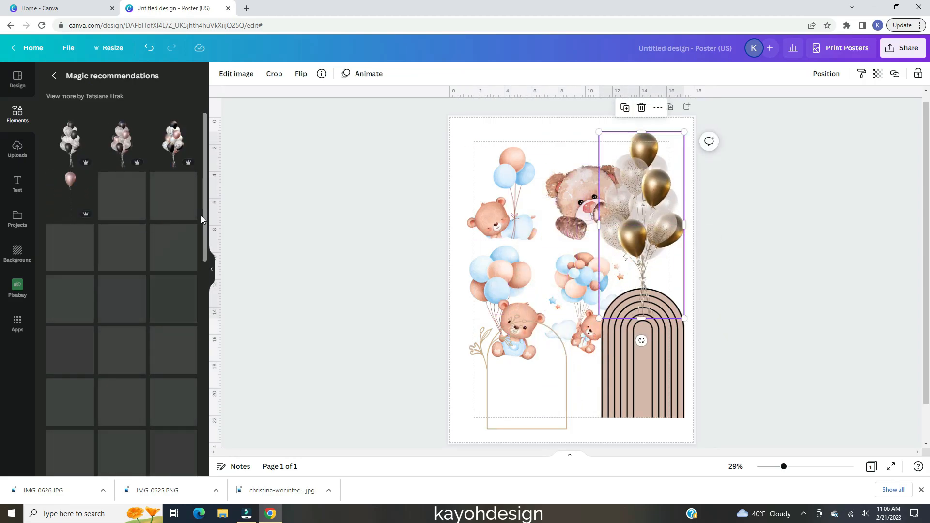
pyautogui.click(921, 490)
pyautogui.scroll(-9, 155, 321)
pyautogui.scroll(2, 154, 323)
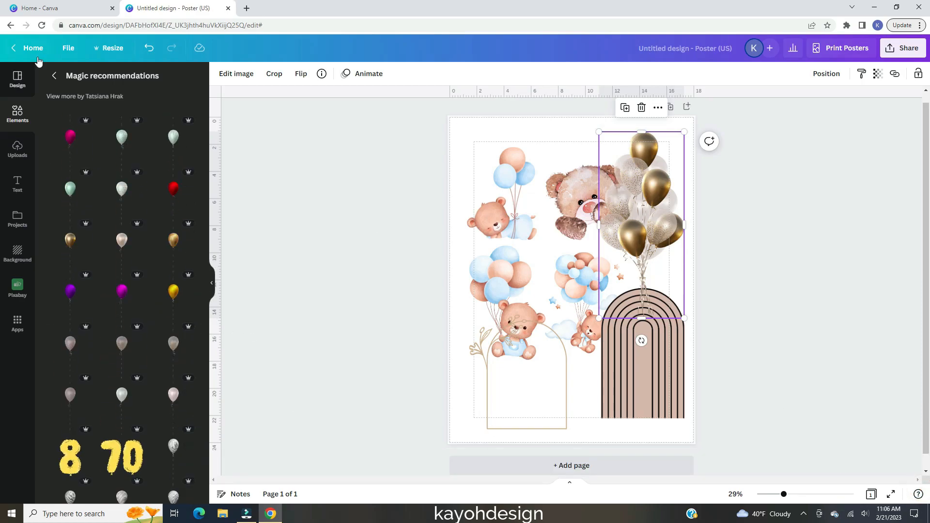
pyautogui.click(54, 75)
# Step: Add the beige, cream and sage green balloon trio and place it at the poster's upper left over the sleeping bear
pyautogui.scroll(-5, 161, 210)
pyautogui.scroll(-2, 162, 211)
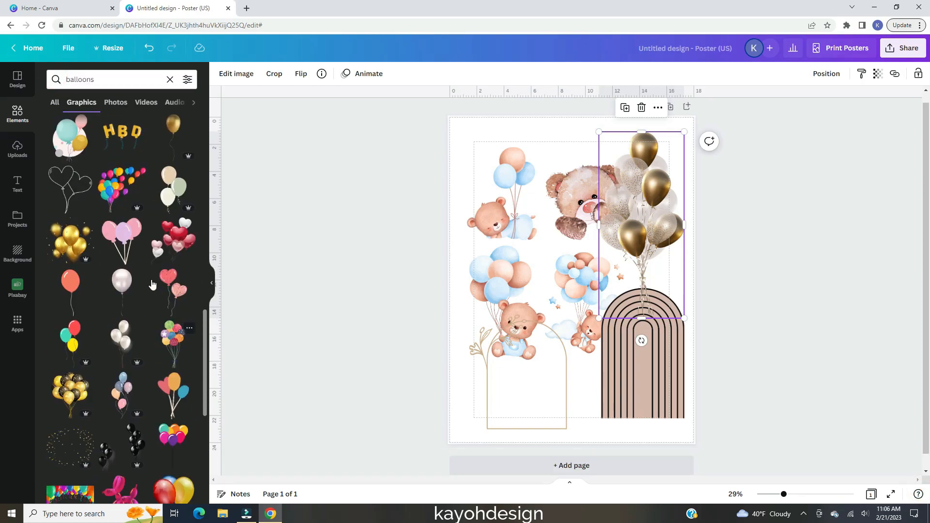
pyautogui.click(71, 138)
pyautogui.moveTo(669, 146); pyautogui.dragTo(490, 143)
pyautogui.click(176, 269)
pyautogui.click(561, 393)
pyautogui.press('Delete')
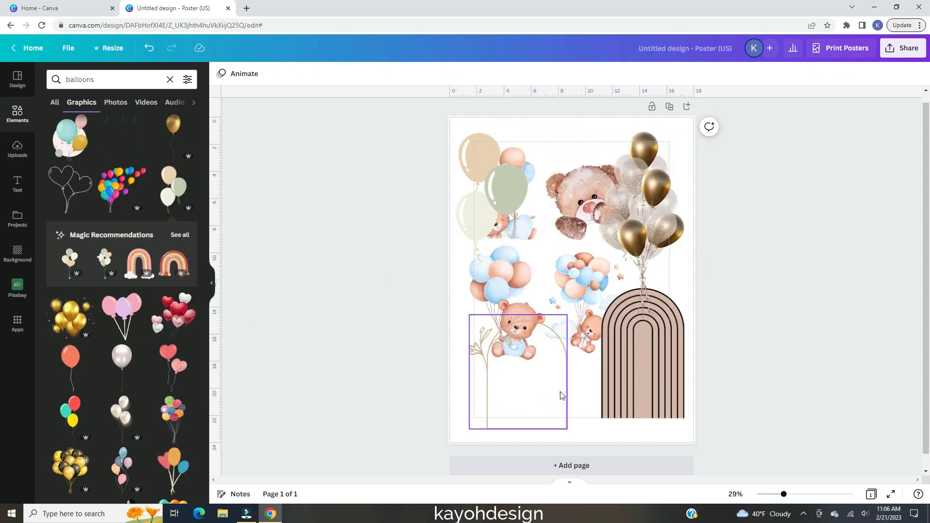
# Step: Search the graphics for "hot air balloon" and look through the results for a matching watercolor style
pyautogui.click(126, 82)
pyautogui.write('hot air balloon')
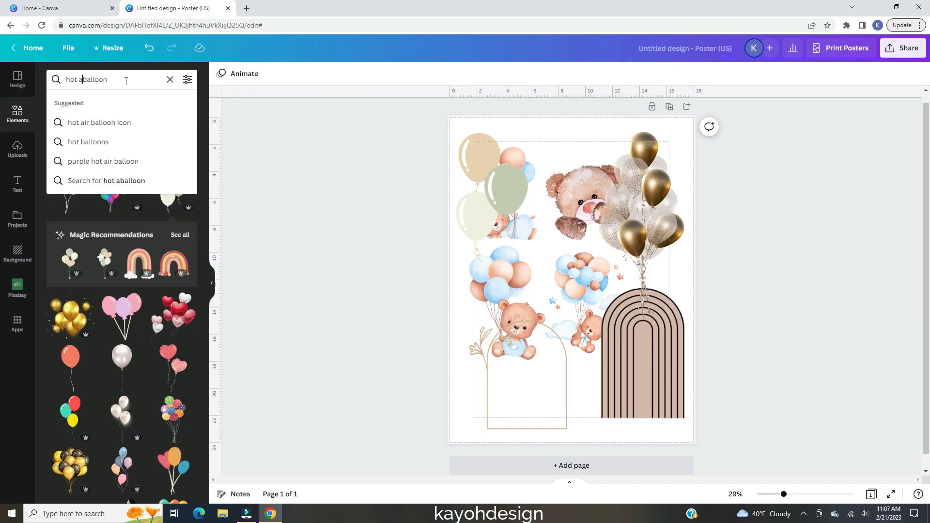
pyautogui.press('Return')
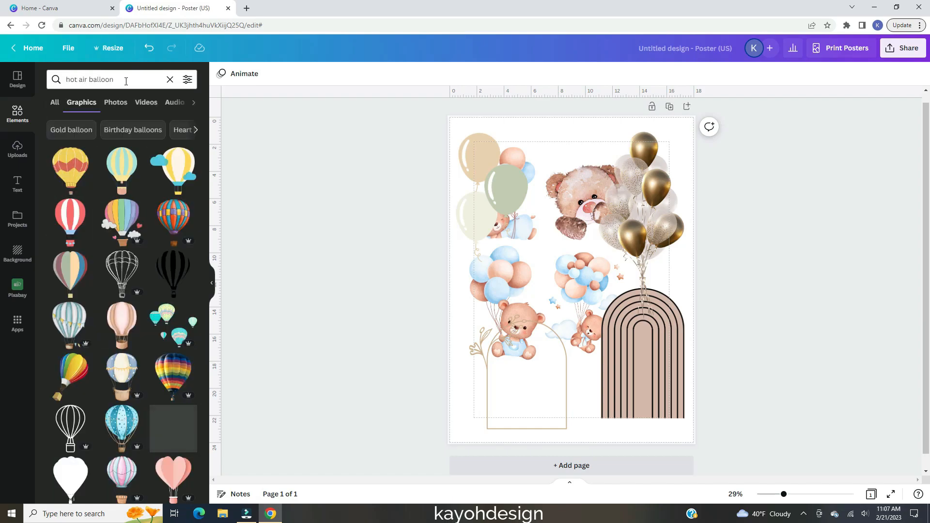
pyautogui.scroll(-5, 205, 185)
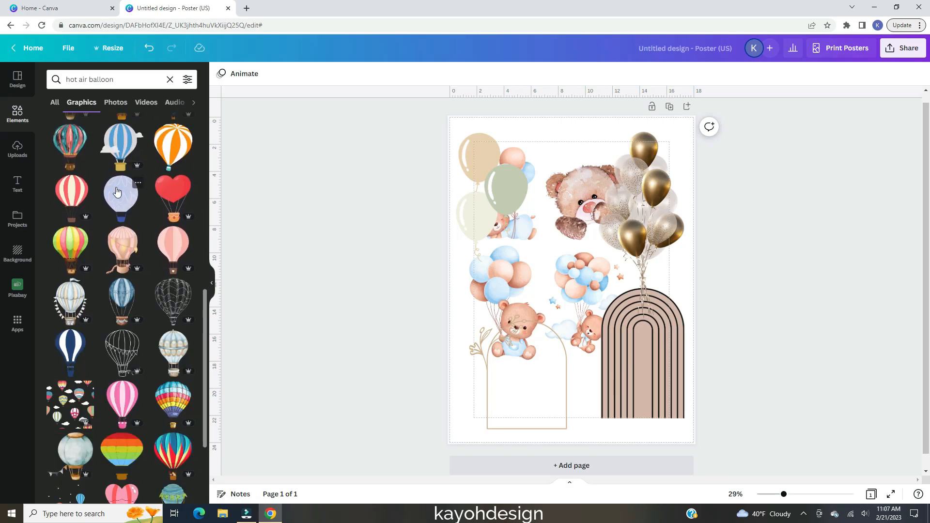
pyautogui.scroll(-5, 117, 191)
pyautogui.scroll(-8, 117, 191)
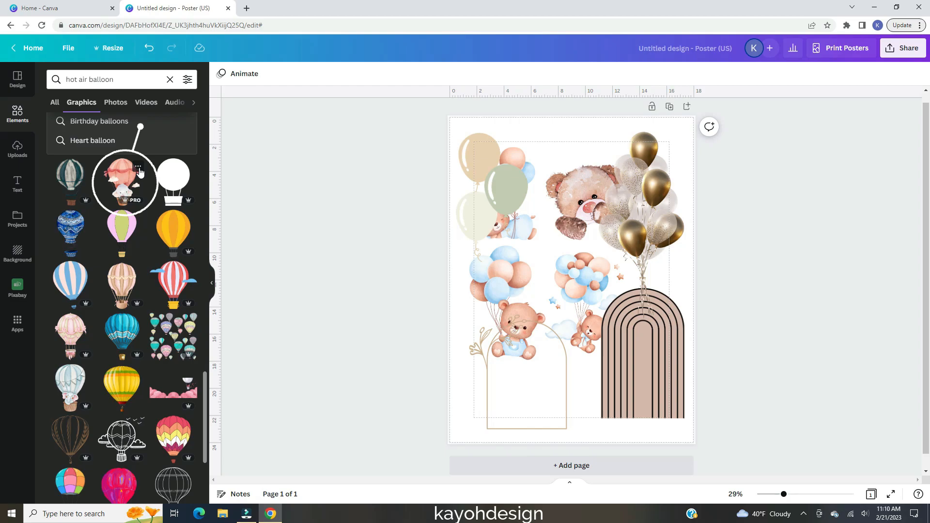
# Step: View all graphics in the collection that the Cute Elephant Hot Air Balloon Watercolor graphic belongs to
pyautogui.click(139, 167)
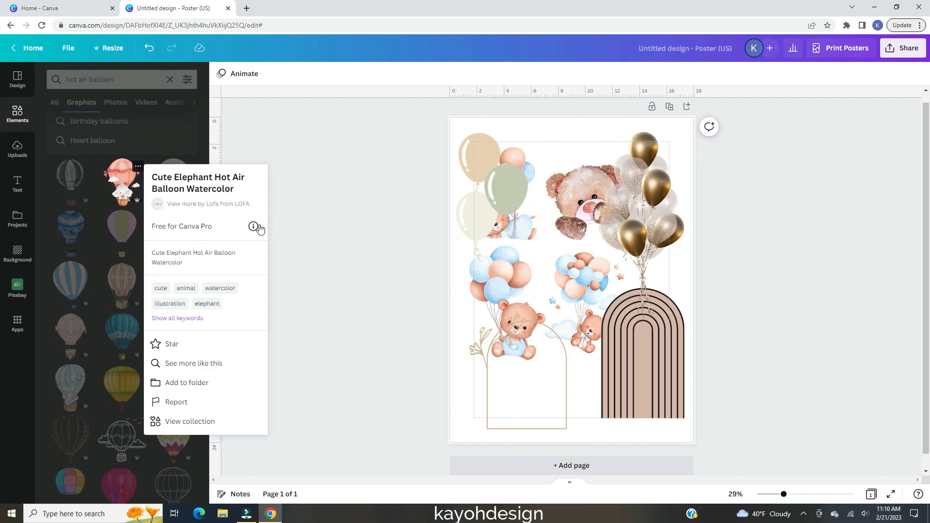
pyautogui.moveTo(260, 231)
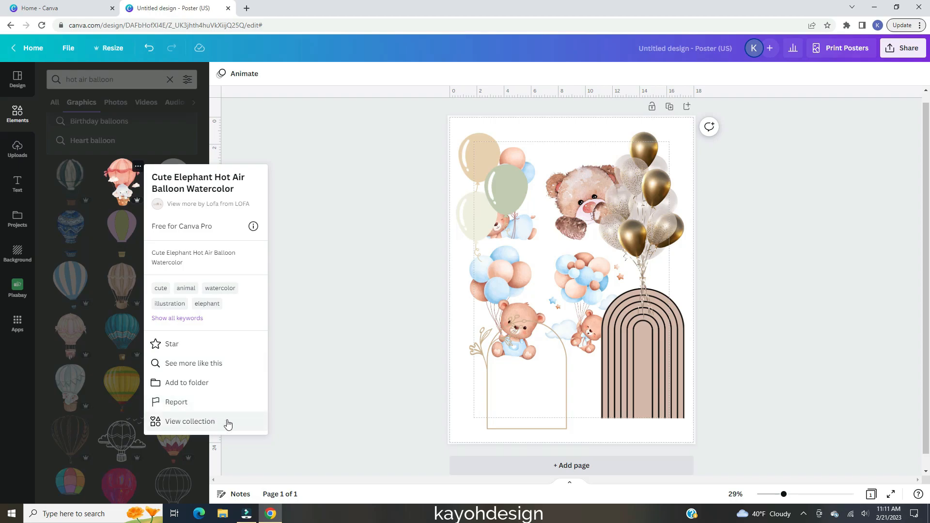
pyautogui.click(228, 423)
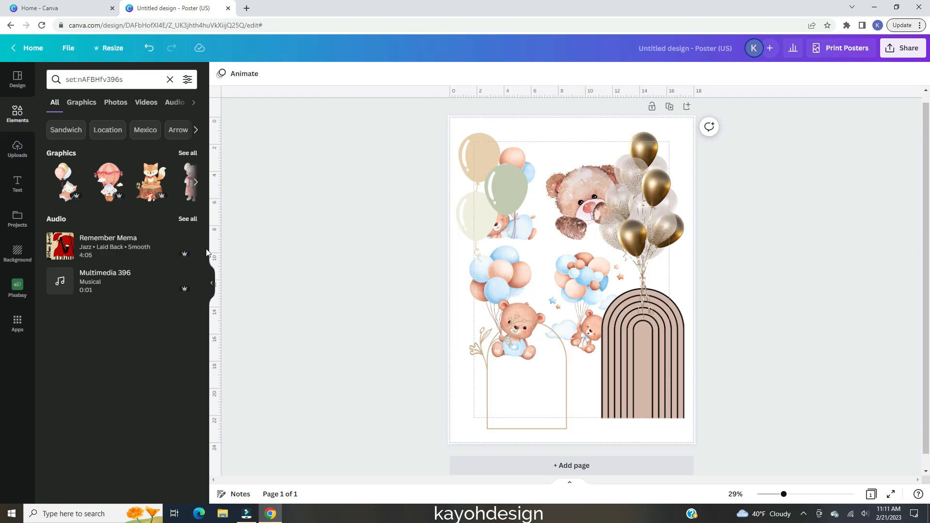
pyautogui.click(188, 153)
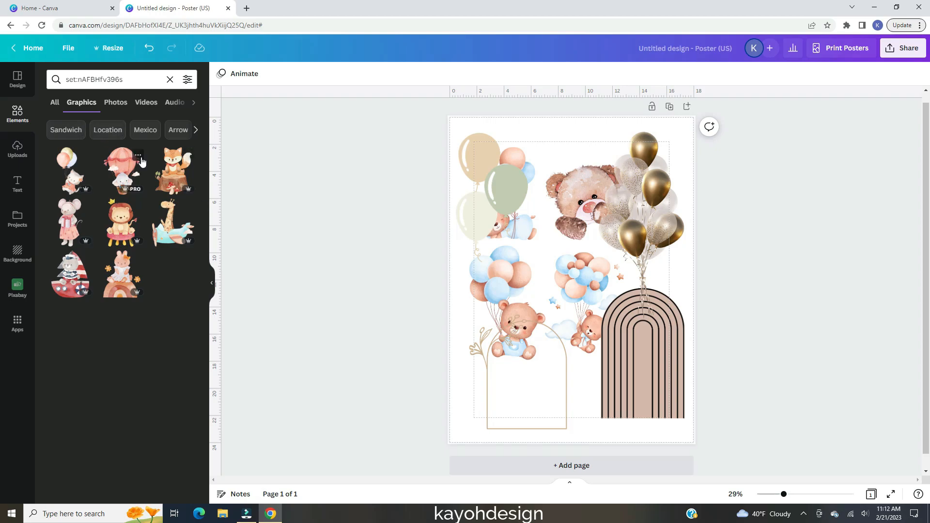
# Step: Show graphics similar to the elephant hot air balloon, check the details of a Cute baby bear, and browse the recommendations
pyautogui.click(140, 157)
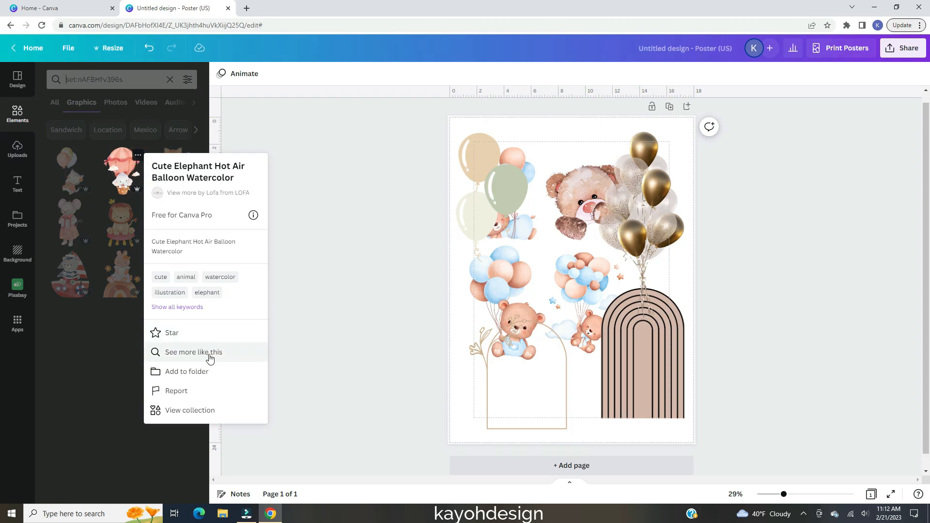
pyautogui.click(236, 353)
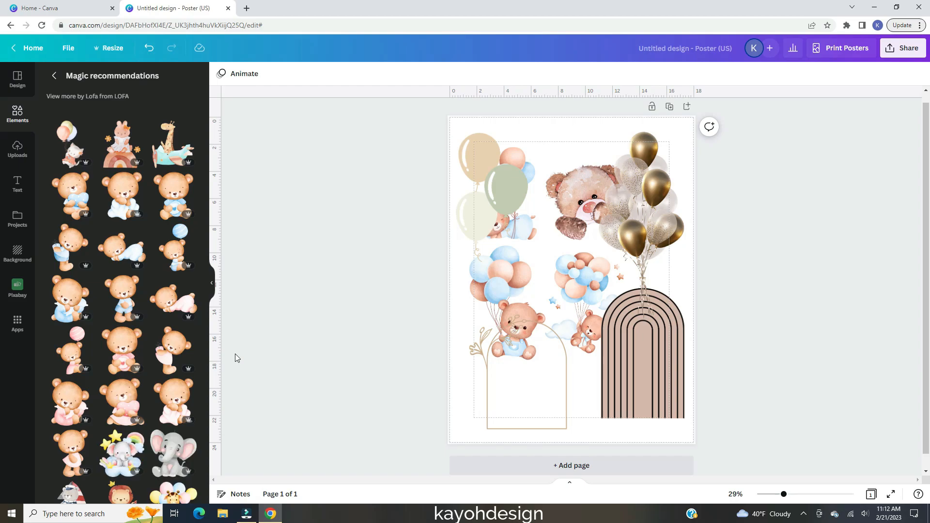
pyautogui.click(189, 180)
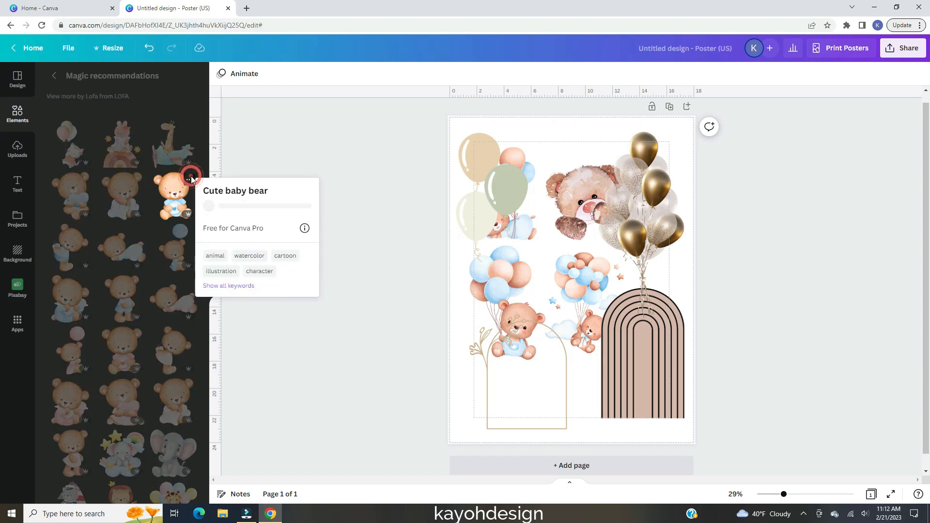
pyautogui.click(205, 165)
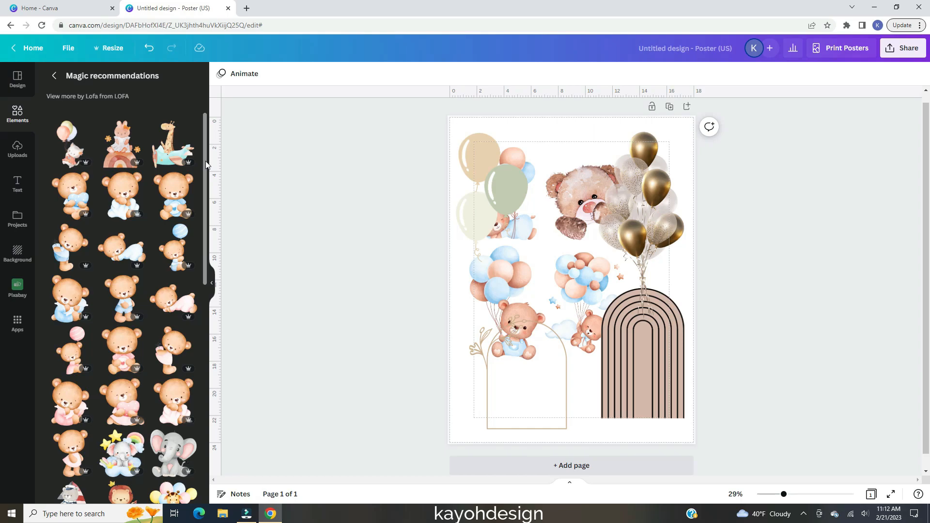
pyautogui.scroll(-3, 206, 165)
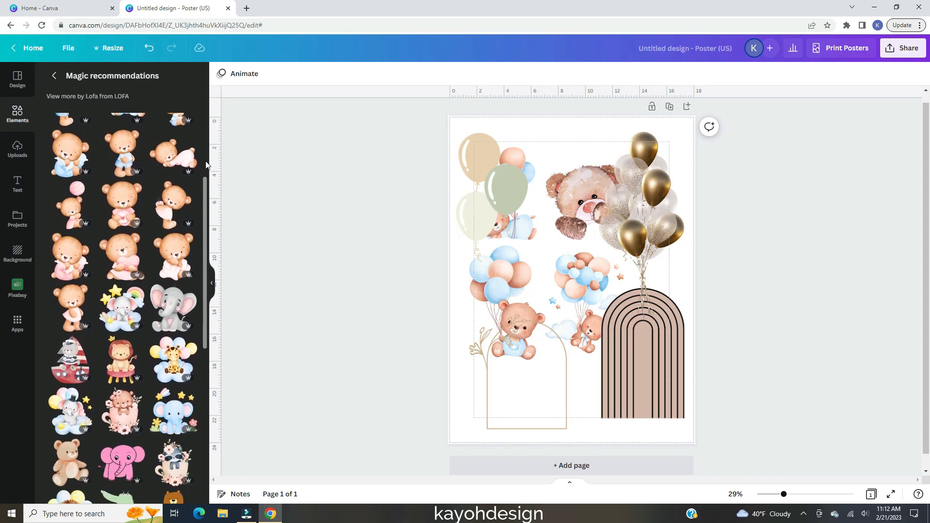
pyautogui.scroll(-3, 206, 165)
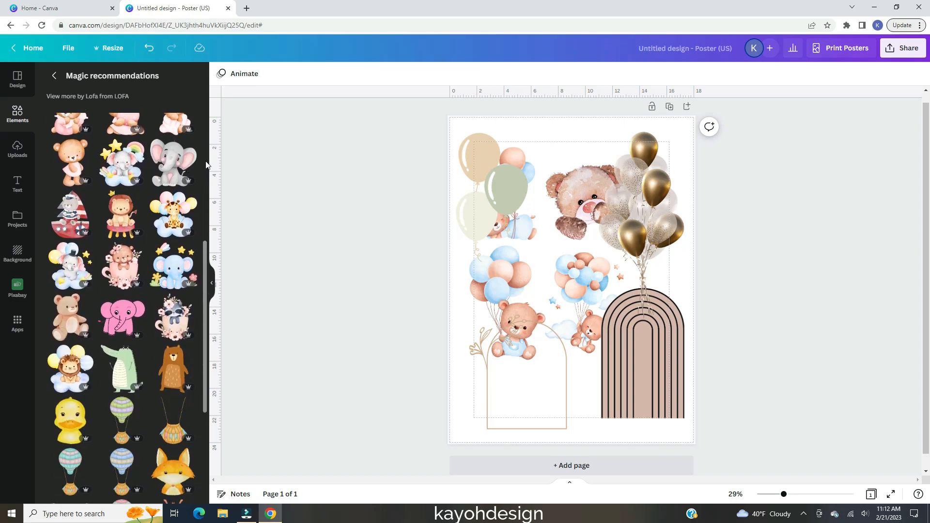
pyautogui.scroll(-2, 205, 164)
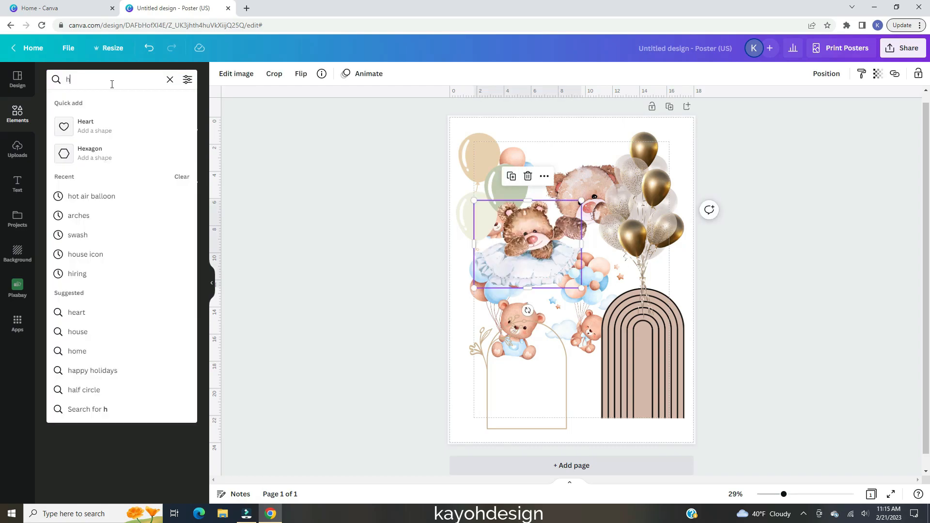
# Step: Search the graphics for "hot air balloon" again and add the dotted blue and the teal paper-style hot air balloons
pyautogui.write('ot air balloon')
pyautogui.press('Return')
pyautogui.click(192, 154)
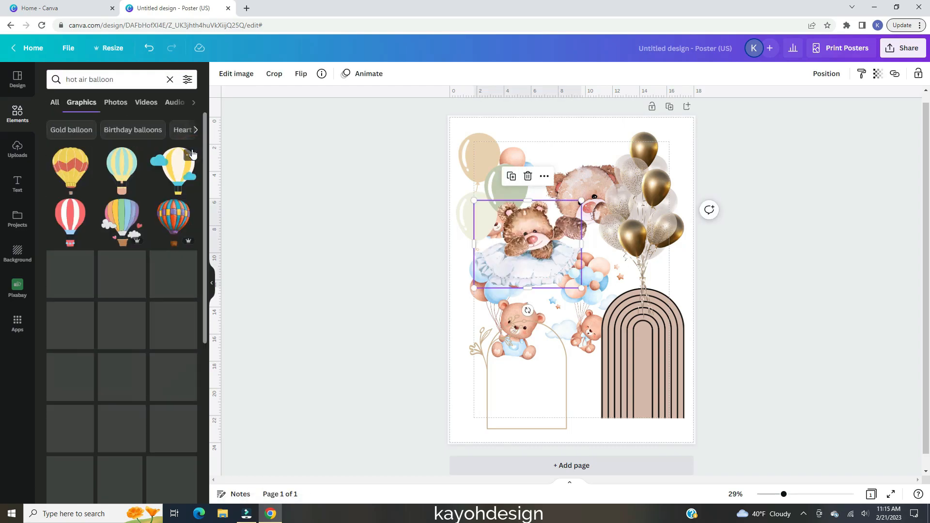
pyautogui.scroll(-5, 196, 212)
pyautogui.click(174, 208)
pyautogui.scroll(-5, 173, 208)
pyautogui.click(72, 202)
pyautogui.scroll(-10, 76, 203)
# Step: Resize and rearrange the collected graphics, with bears along the poster's top and upper left and balloons and arches down the right side
pyautogui.moveTo(429, 111); pyautogui.dragTo(745, 440)
pyautogui.moveTo(686, 426); pyautogui.dragTo(594, 312)
pyautogui.moveTo(529, 213); pyautogui.dragTo(636, 216)
pyautogui.moveTo(531, 184); pyautogui.dragTo(537, 305)
pyautogui.moveTo(637, 223); pyautogui.dragTo(634, 351)
pyautogui.moveTo(711, 368); pyautogui.dragTo(515, 378)
pyautogui.moveTo(687, 433); pyautogui.dragTo(598, 368)
pyautogui.moveTo(538, 310); pyautogui.dragTo(538, 363)
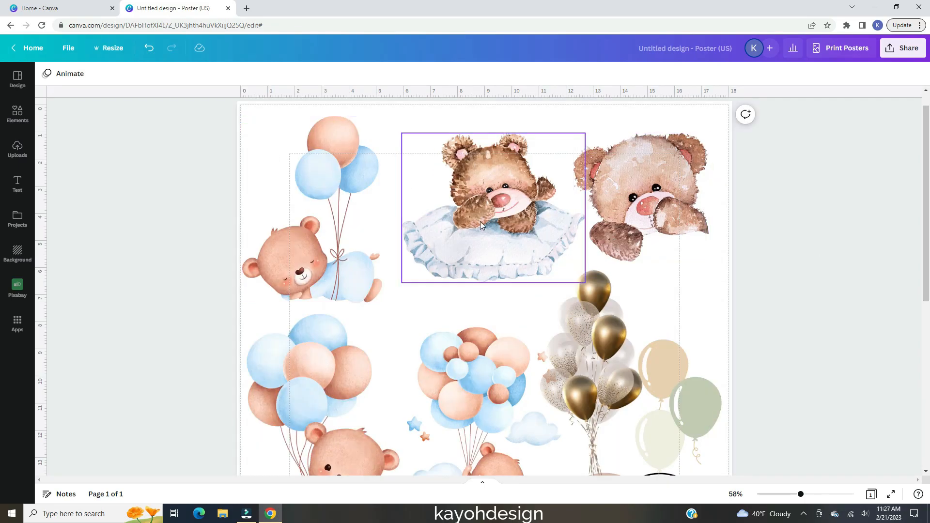
# Step: Look over the whole set of collected graphics and duplicate the page
pyautogui.scroll(-2, 318, 367)
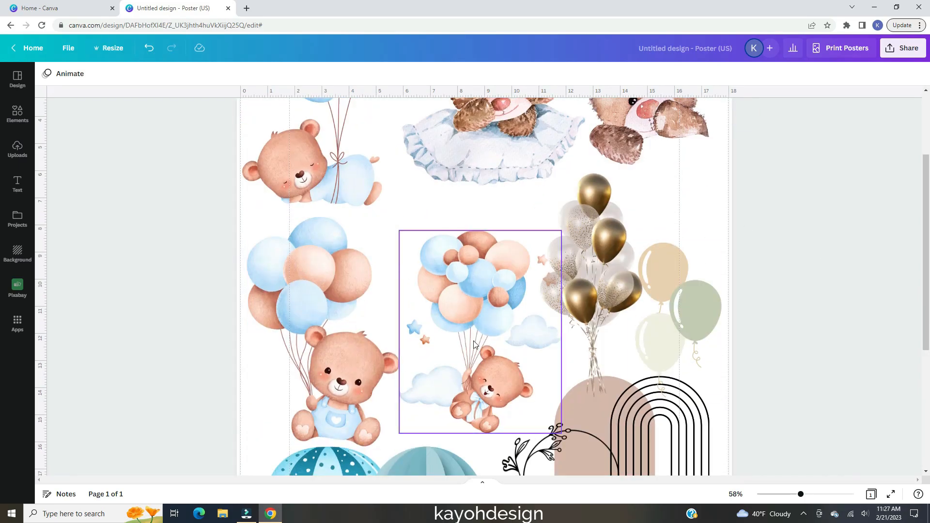
pyautogui.scroll(-5, 735, 226)
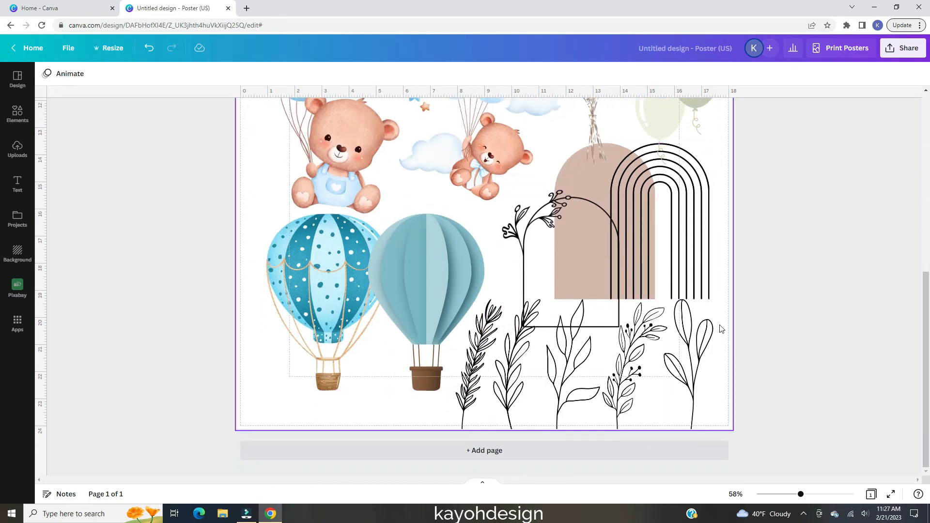
pyautogui.scroll(-3, 737, 316)
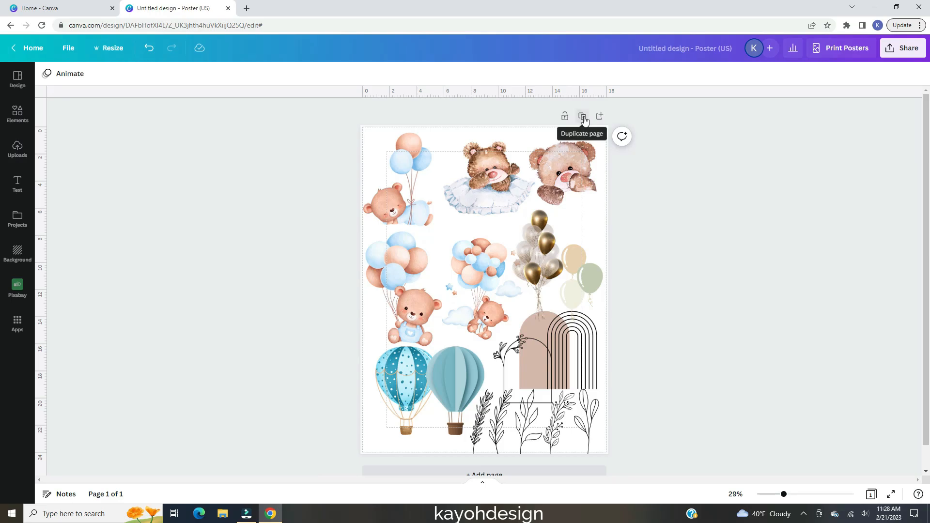
pyautogui.click(583, 116)
# Step: Delete everything from page 1 except the small bear hanging from the balloon cluster with clouds and stars
pyautogui.scroll(3, 582, 426)
pyautogui.moveTo(348, 115); pyautogui.dragTo(607, 391)
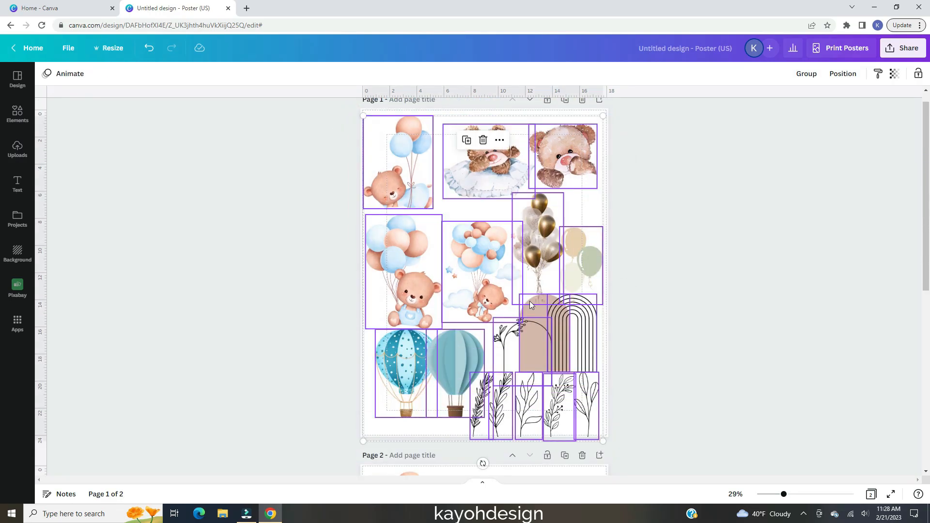
pyautogui.keyDown('shift'); pyautogui.click(482, 270); pyautogui.keyUp('shift')
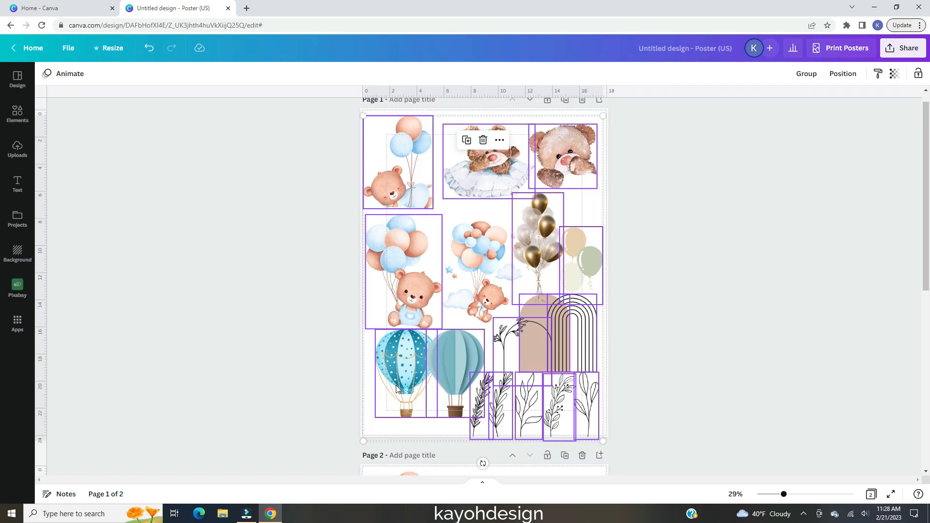
pyautogui.press('Delete')
# Step: Enlarge the bear with the balloon cluster and move it toward the middle of page 1
pyautogui.click(505, 280)
pyautogui.moveTo(523, 323); pyautogui.dragTo(581, 397)
pyautogui.moveTo(524, 360); pyautogui.dragTo(496, 302)
pyautogui.click(604, 379)
pyautogui.scroll(-6, 606, 379)
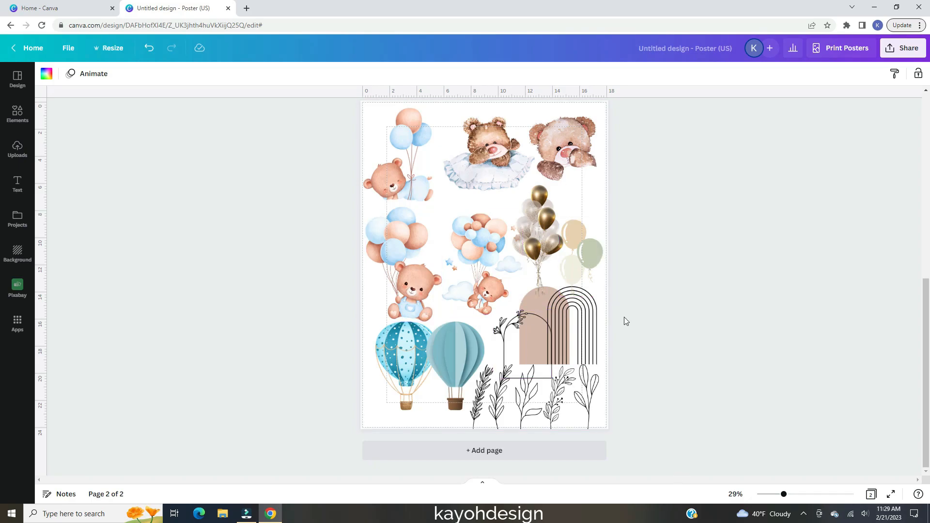
pyautogui.moveTo(612, 316); pyautogui.dragTo(563, 316)
pyautogui.scroll(8, 635, 330)
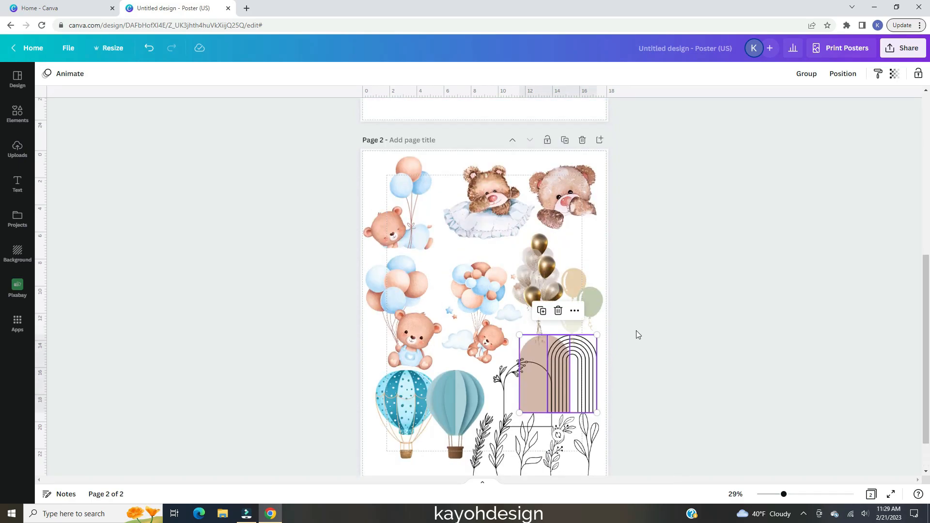
# Step: Resize the balloon bear on page 1 to about 13 in wide, filling the area below the blank top strip
pyautogui.click(419, 240)
pyautogui.moveTo(555, 355); pyautogui.dragTo(600, 414)
pyautogui.moveTo(520, 345); pyautogui.dragTo(506, 359)
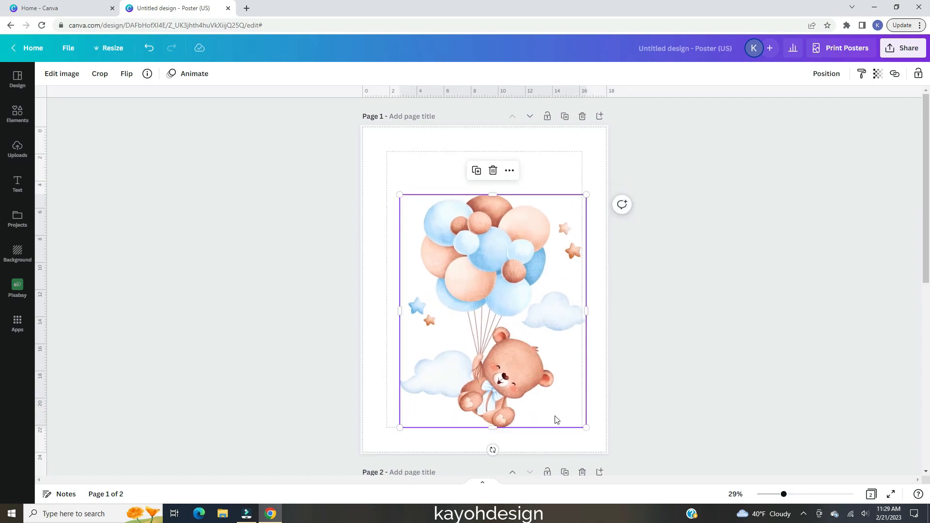
pyautogui.moveTo(586, 428); pyautogui.dragTo(574, 413)
# Step: Add the text "We're" above the balloons on page 1 and a duplicate line directly below it reading "Bear-y"
pyautogui.click(121, 105)
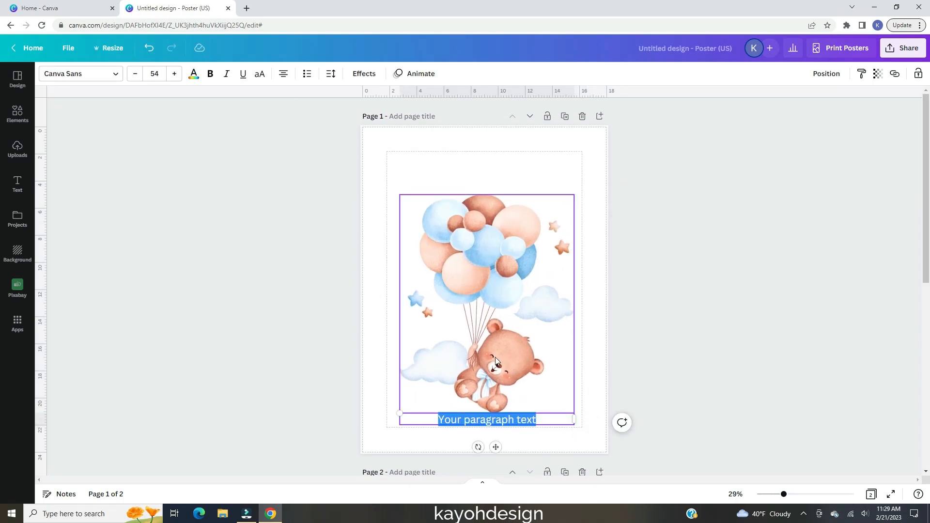
pyautogui.write("We're")
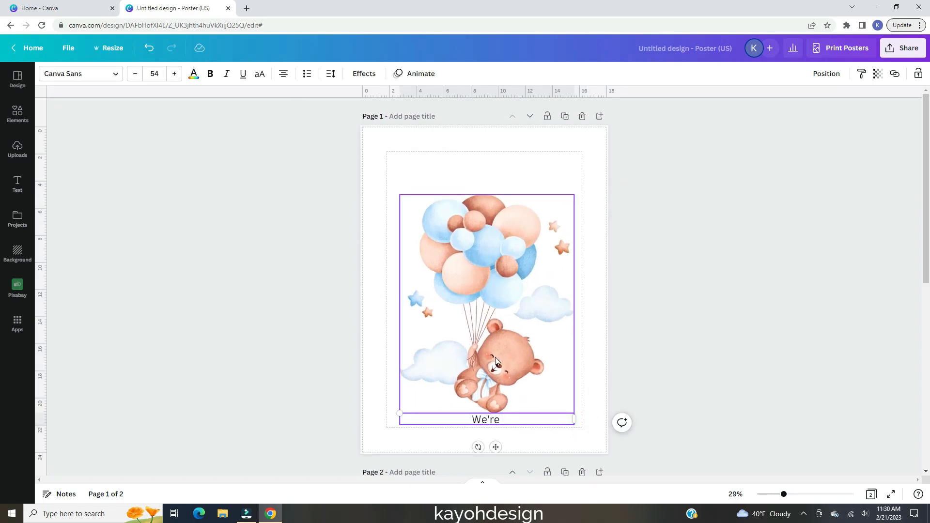
pyautogui.moveTo(487, 426); pyautogui.dragTo(481, 192)
pyautogui.click(508, 143)
pyautogui.click(484, 152)
pyautogui.doubleClick(473, 162)
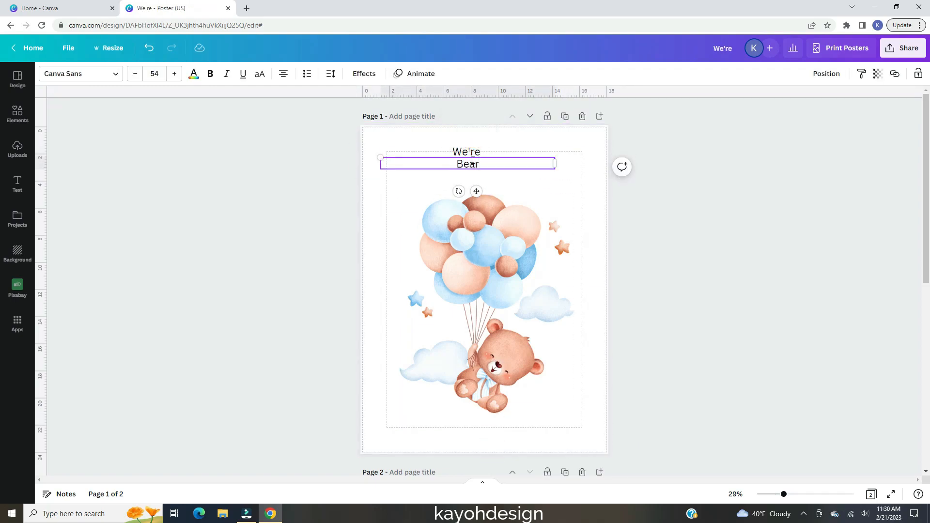
pyautogui.click(490, 181)
# Step: Duplicate the "We're" line, place the copy just above the balloons and reword it as "Excited To Meet You"
pyautogui.click(477, 153)
pyautogui.hotkey('ctrl', 'd')
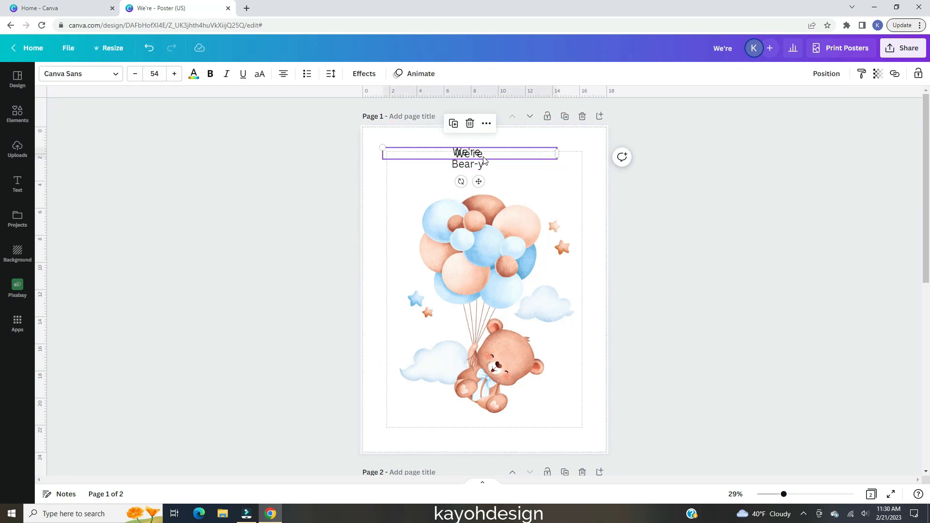
pyautogui.moveTo(478, 182); pyautogui.dragTo(477, 210)
pyautogui.doubleClick(476, 182)
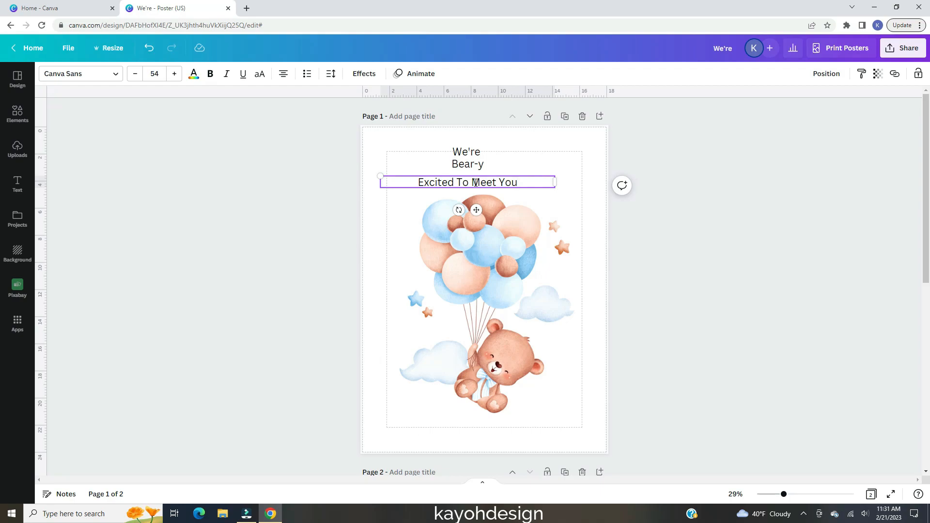
# Step: Copy a heading line to just below the bear and replace its text with the baby's name
pyautogui.moveTo(470, 152); pyautogui.dragTo(433, 164)
pyautogui.hotkey('ctrl', 'z')
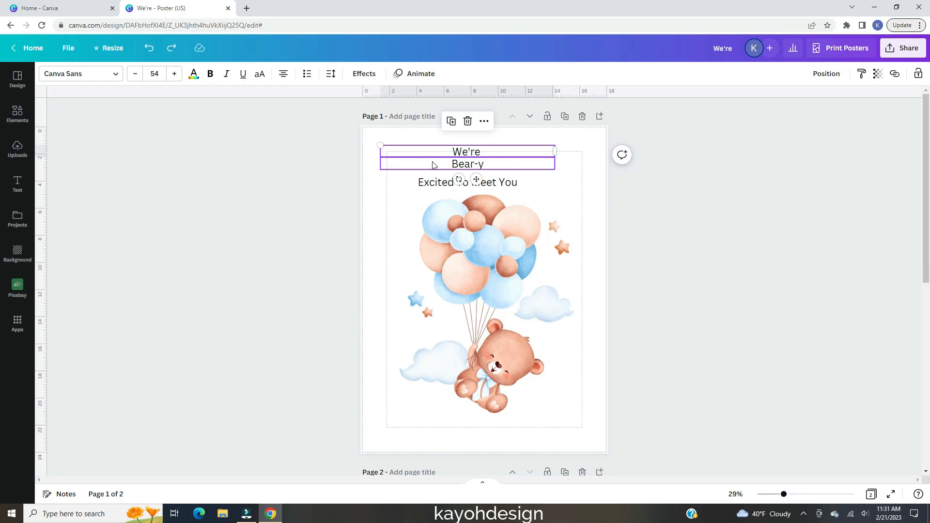
pyautogui.moveTo(467, 164); pyautogui.dragTo(468, 167)
pyautogui.moveTo(468, 224); pyautogui.dragTo(482, 423)
pyautogui.doubleClick(482, 423)
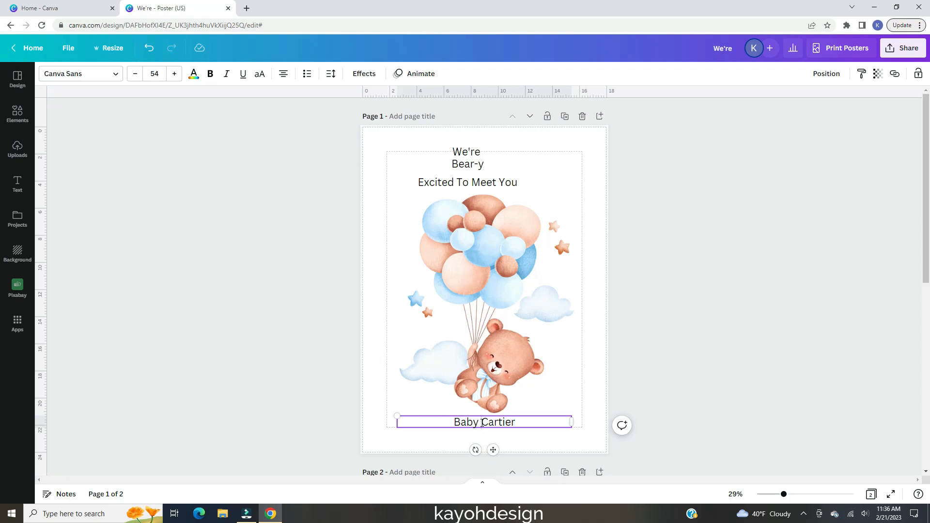
# Step: Space the three heading lines evenly and centre them horizontally on page 1
pyautogui.keyDown('shift'); pyautogui.click(450, 152); pyautogui.keyUp('shift')
pyautogui.keyDown('shift'); pyautogui.click(460, 164); pyautogui.keyUp('shift')
pyautogui.keyDown('shift'); pyautogui.click(465, 183); pyautogui.keyUp('shift')
pyautogui.keyDown('shift'); pyautogui.click(471, 423); pyautogui.keyUp('shift')
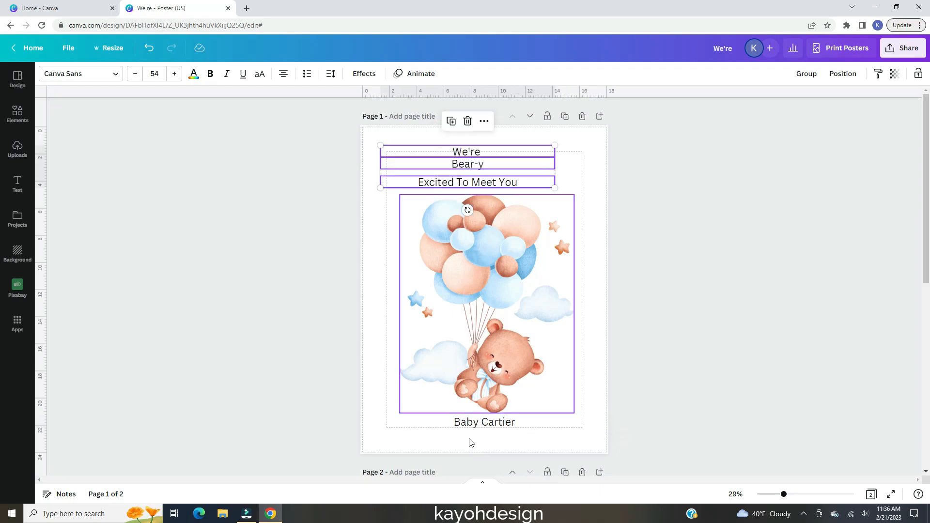
pyautogui.click(840, 75)
pyautogui.click(680, 245)
pyautogui.moveTo(500, 167); pyautogui.dragTo(516, 171)
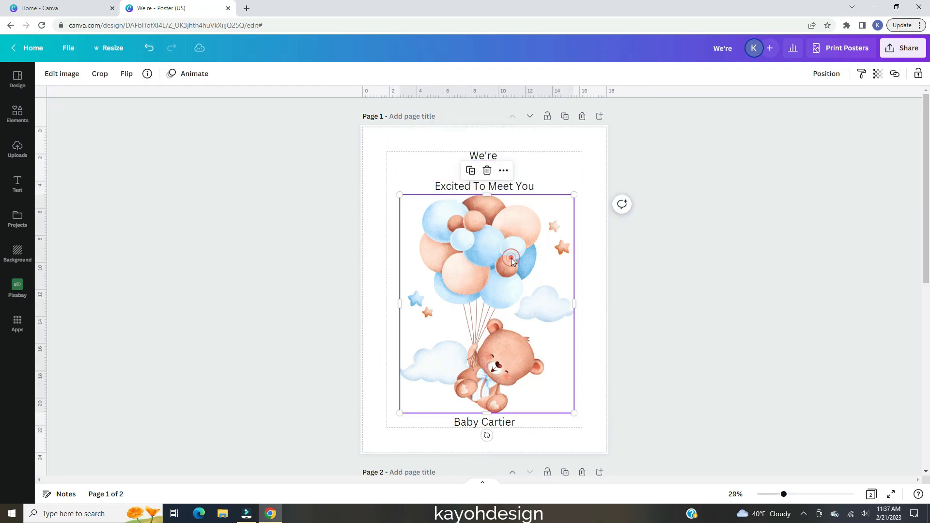
# Step: Shrink the balloon bear to about 11 in wide and place it between the heading and the baby-name line
pyautogui.moveTo(513, 259); pyautogui.dragTo(509, 260)
pyautogui.click(491, 423)
pyautogui.click(529, 314)
pyautogui.moveTo(572, 413); pyautogui.dragTo(546, 381)
pyautogui.moveTo(484, 283); pyautogui.dragTo(496, 292)
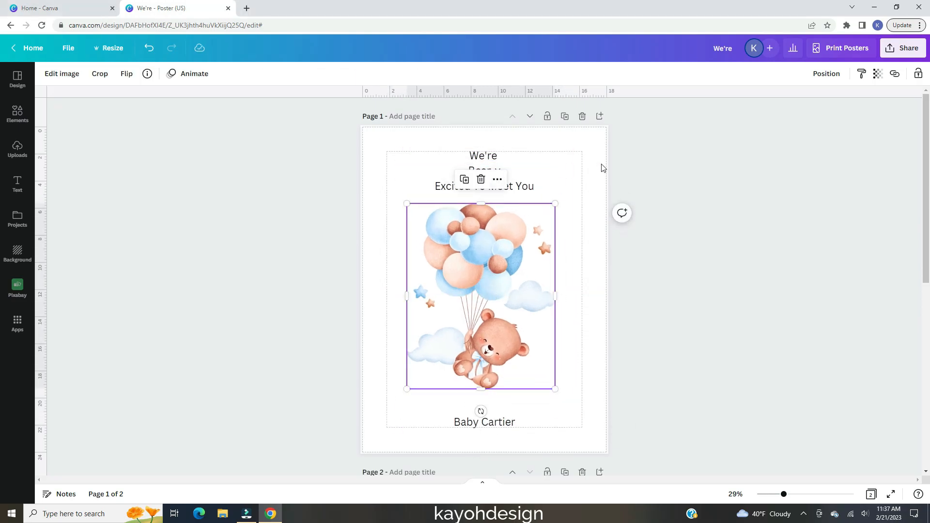
# Step: Move the balloon bear into page 1's upper-left corner, enlarge it to about 14 in wide and tilt it slightly counterclockwise
pyautogui.click(489, 171)
pyautogui.click(368, 293)
pyautogui.scroll(-6, 383, 291)
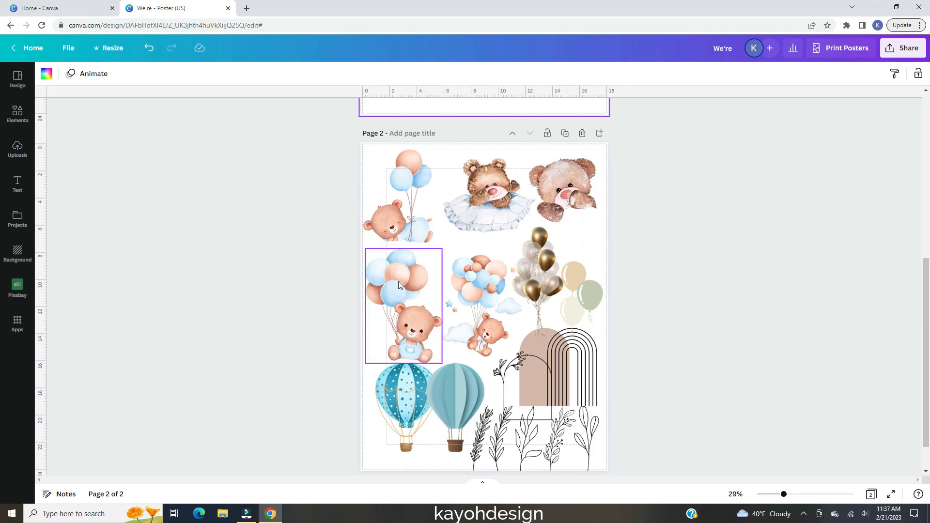
pyautogui.scroll(7, 399, 284)
pyautogui.moveTo(460, 306); pyautogui.dragTo(393, 214)
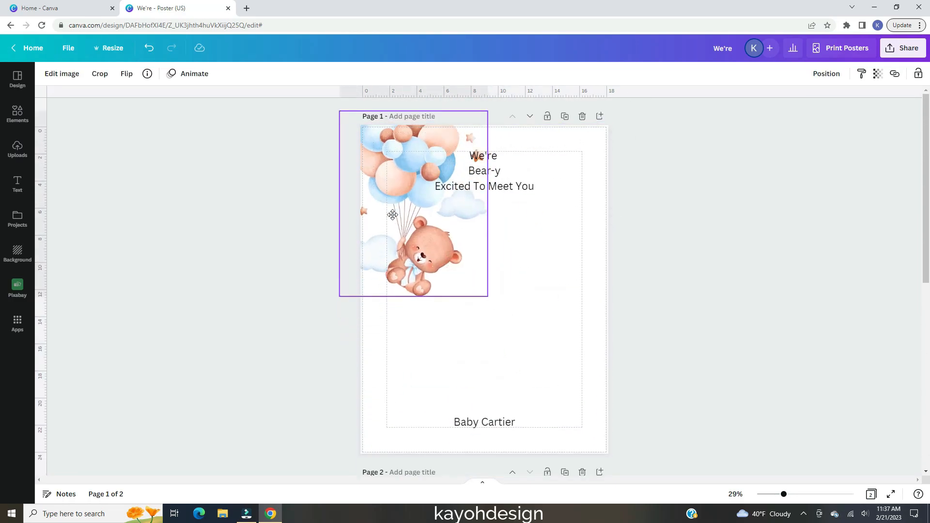
pyautogui.moveTo(488, 297); pyautogui.dragTo(533, 348)
pyautogui.moveTo(442, 383); pyautogui.dragTo(521, 296)
# Step: Move the three heading lines down to the blank area beside the bear's feet
pyautogui.moveTo(535, 134); pyautogui.dragTo(550, 190)
pyautogui.moveTo(534, 174); pyautogui.dragTo(536, 347)
pyautogui.click(583, 257)
pyautogui.moveTo(544, 179); pyautogui.dragTo(537, 335)
pyautogui.click(704, 264)
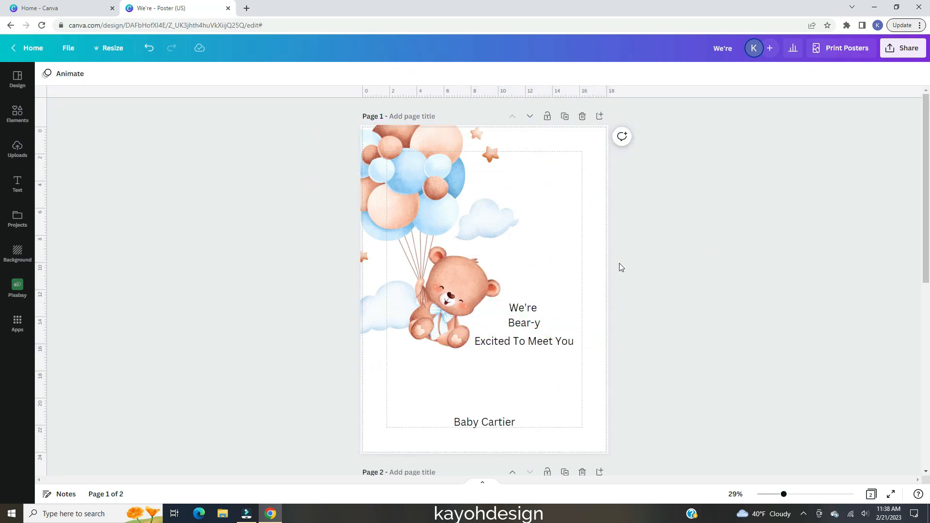
pyautogui.scroll(-7, 232, 171)
pyautogui.scroll(7, 401, 367)
pyautogui.click(400, 335)
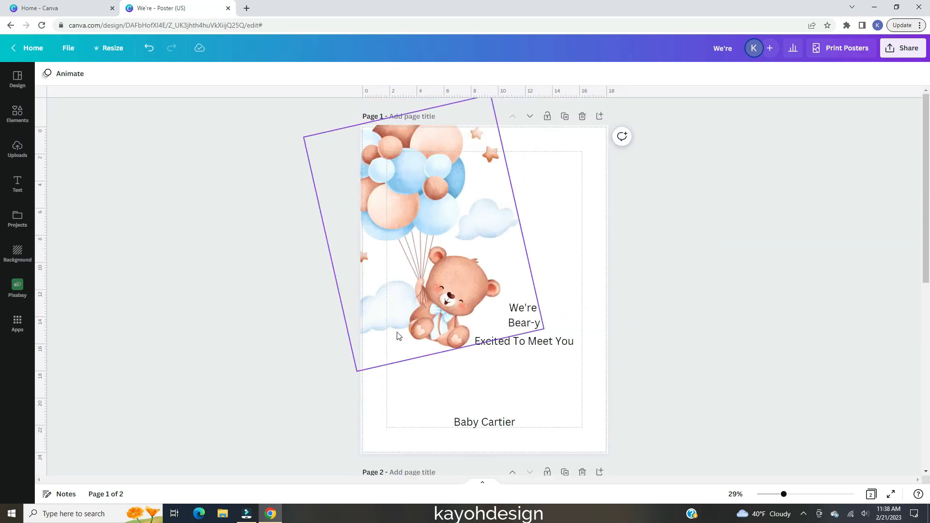
pyautogui.moveTo(431, 246); pyautogui.dragTo(334, 216)
pyautogui.moveTo(438, 229); pyautogui.dragTo(354, 116)
pyautogui.moveTo(305, 151); pyautogui.dragTo(334, 164)
pyautogui.click(569, 216)
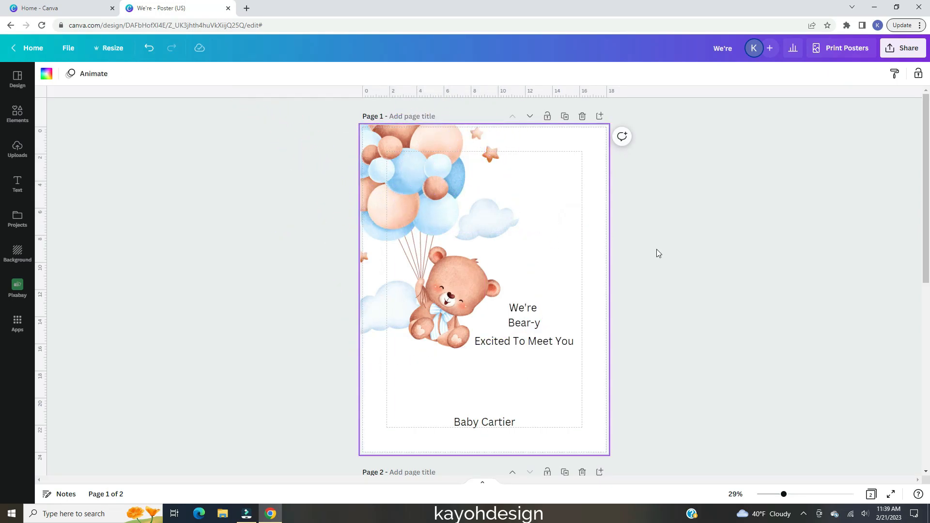
pyautogui.click(660, 297)
# Step: Duplicate page 2, which holds the collected bear, balloon and arch graphics
pyautogui.scroll(-8, 651, 398)
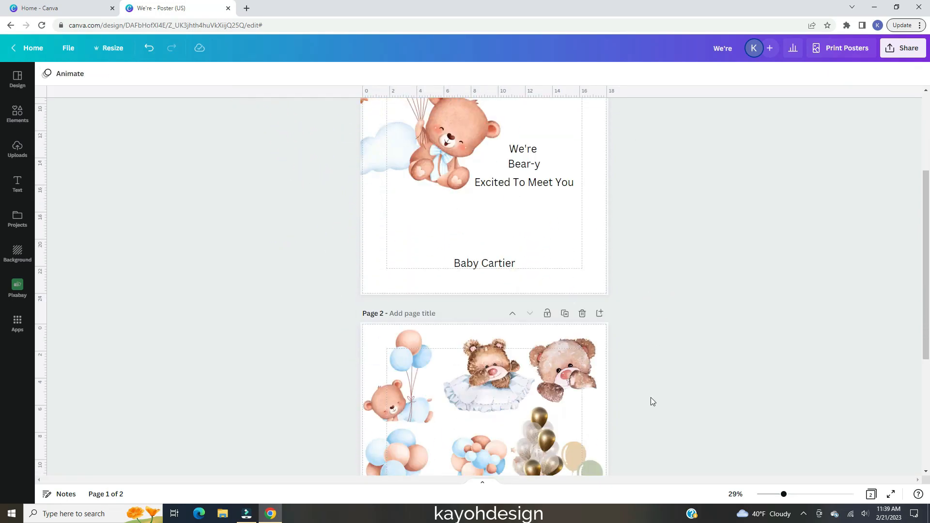
pyautogui.scroll(8, 650, 396)
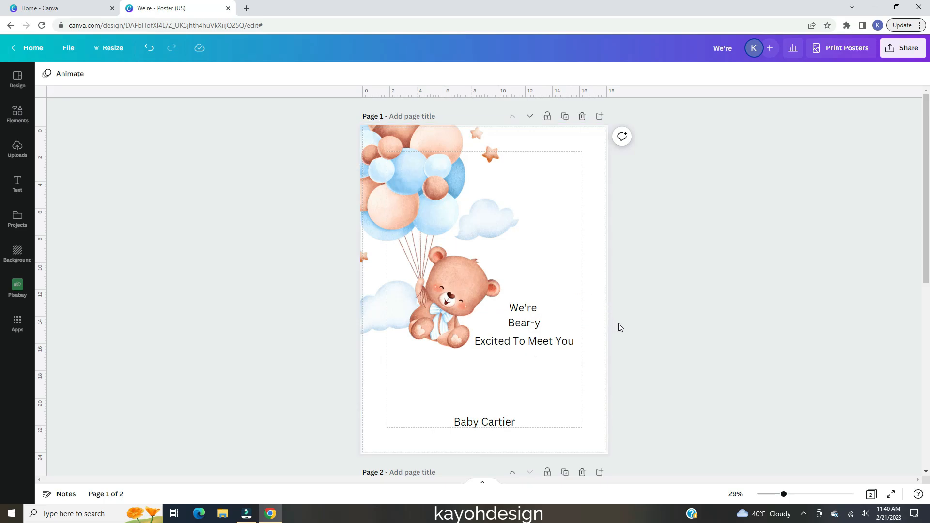
pyautogui.scroll(-5, 618, 322)
pyautogui.click(565, 228)
pyautogui.scroll(6, 620, 218)
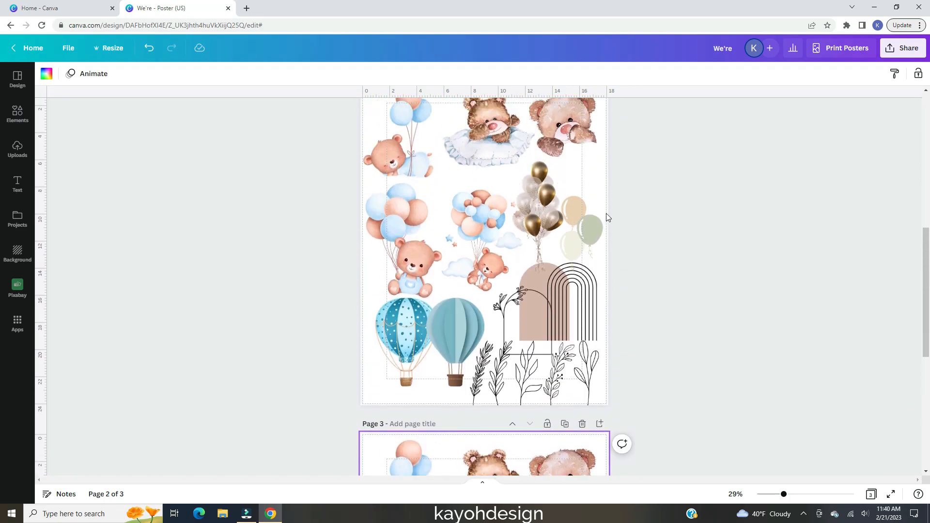
pyautogui.scroll(-1, 620, 217)
pyautogui.moveTo(660, 294); pyautogui.dragTo(455, 158)
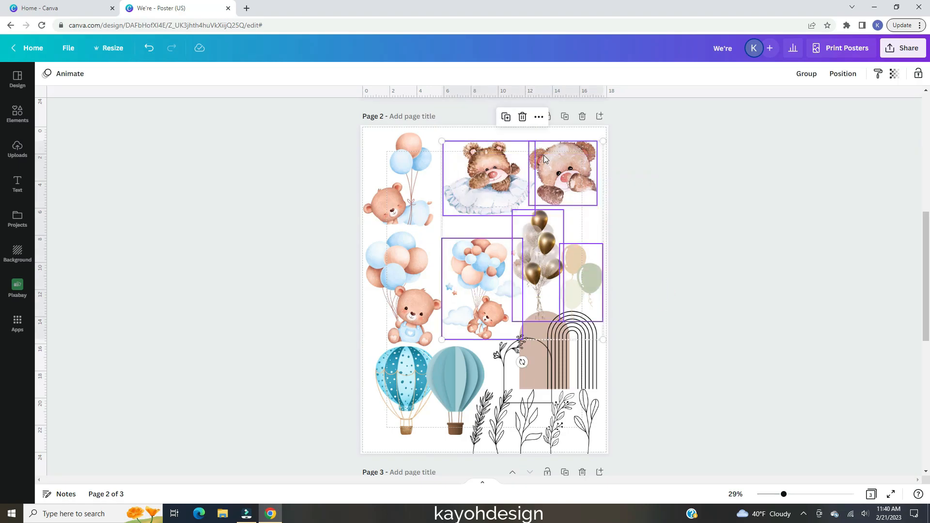
pyautogui.scroll(6, 640, 220)
# Step: Search the fonts for "handwritten" with the baby-name line selected and look through the results
pyautogui.click(484, 405)
pyautogui.click(254, 73)
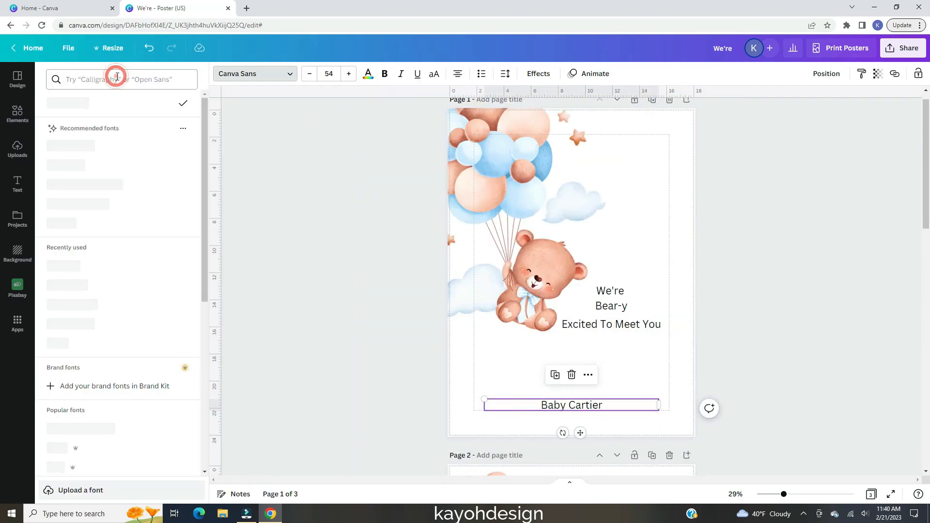
pyautogui.write('handwritten')
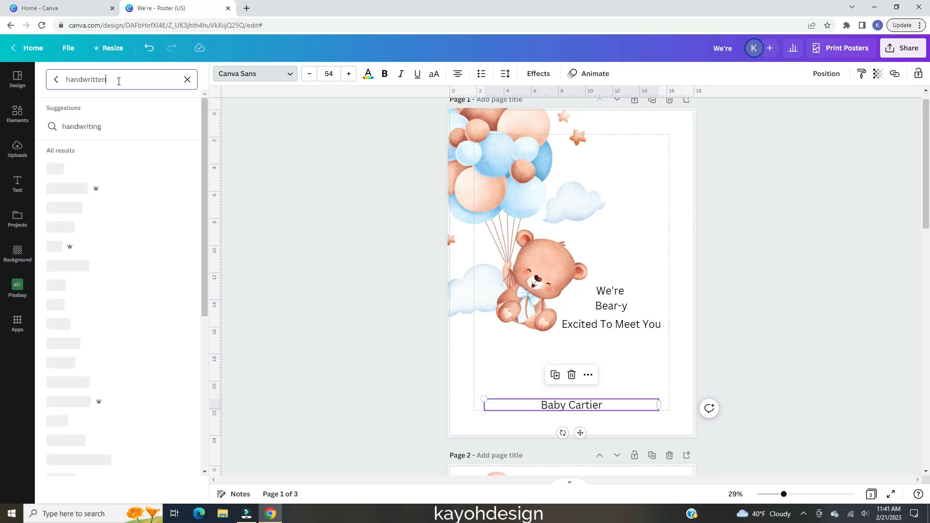
pyautogui.scroll(3, 490, 145)
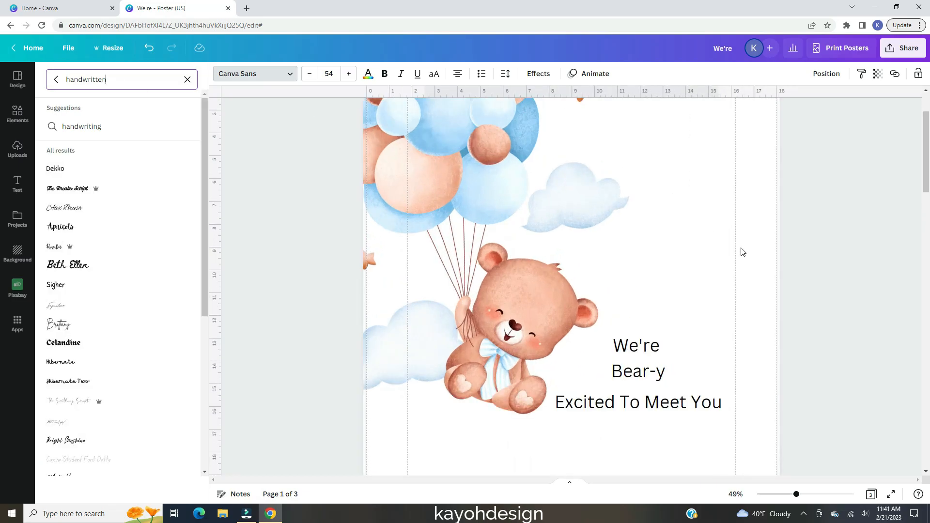
pyautogui.scroll(-2, 387, 307)
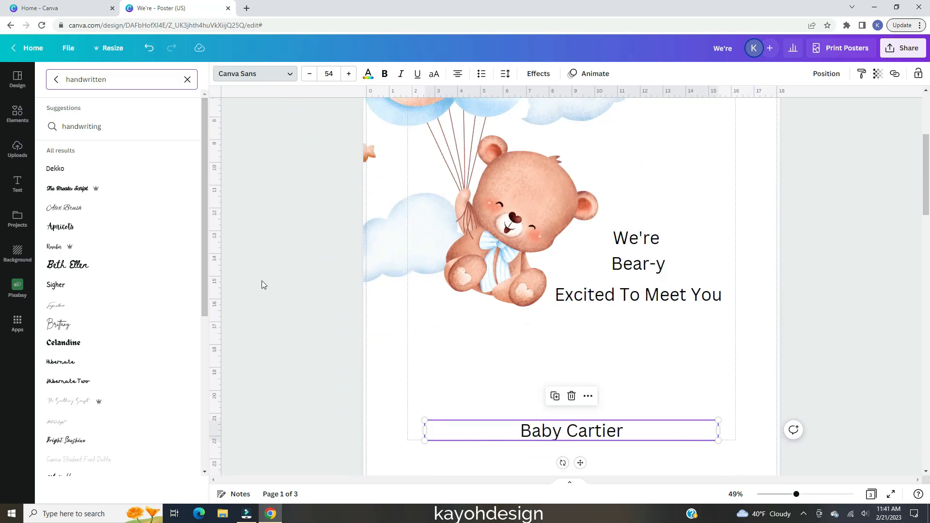
pyautogui.scroll(-6, 188, 276)
pyautogui.scroll(-1, 190, 277)
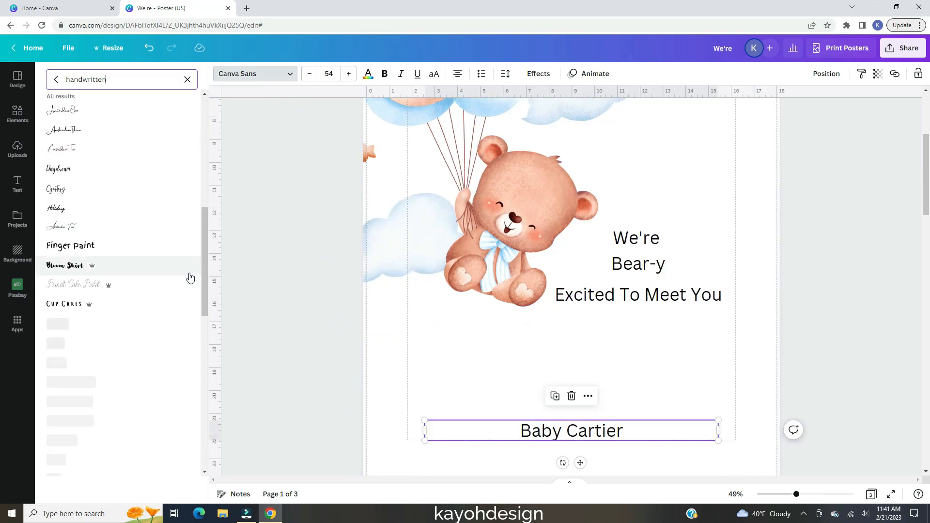
pyautogui.scroll(-1, 191, 278)
pyautogui.scroll(-2, 191, 278)
pyautogui.scroll(2, 190, 278)
pyautogui.scroll(1, 190, 278)
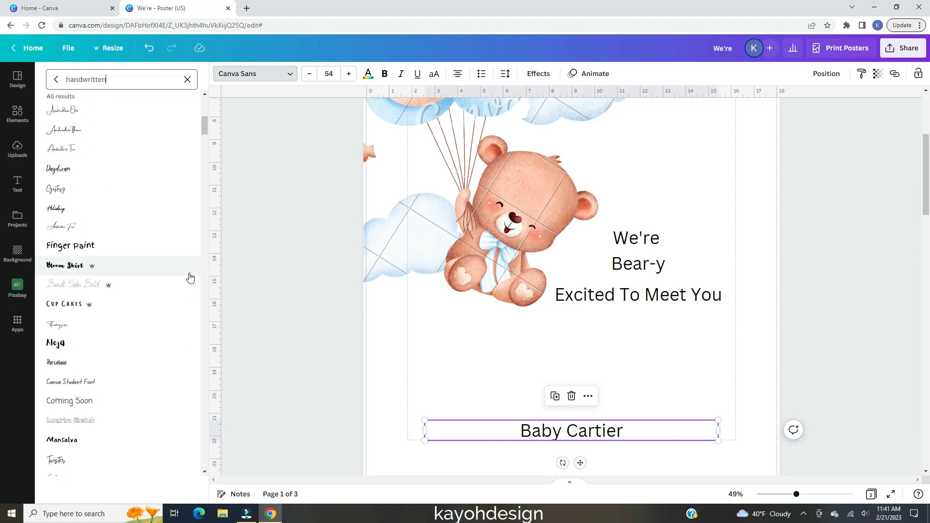
pyautogui.scroll(1, 187, 276)
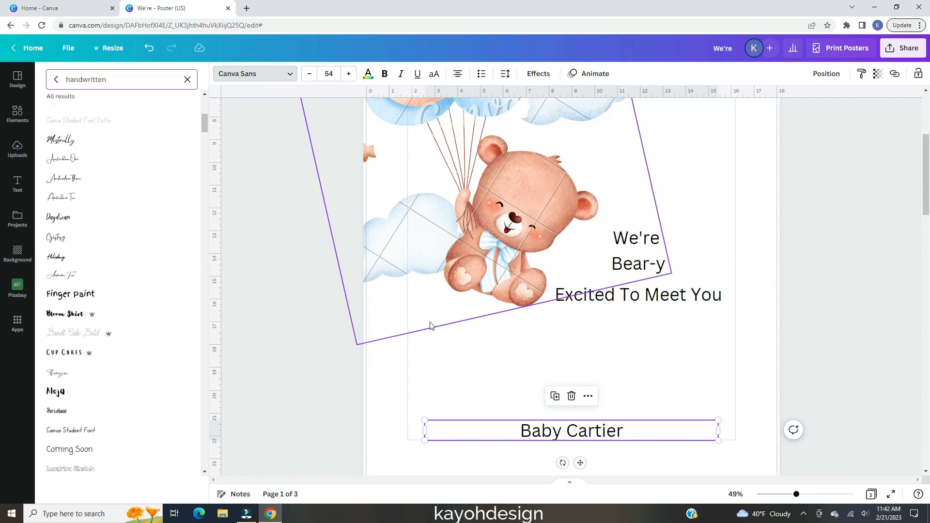
pyautogui.scroll(1, 434, 281)
# Step: Open the information about the balloon bear image
pyautogui.click(461, 269)
pyautogui.click(147, 75)
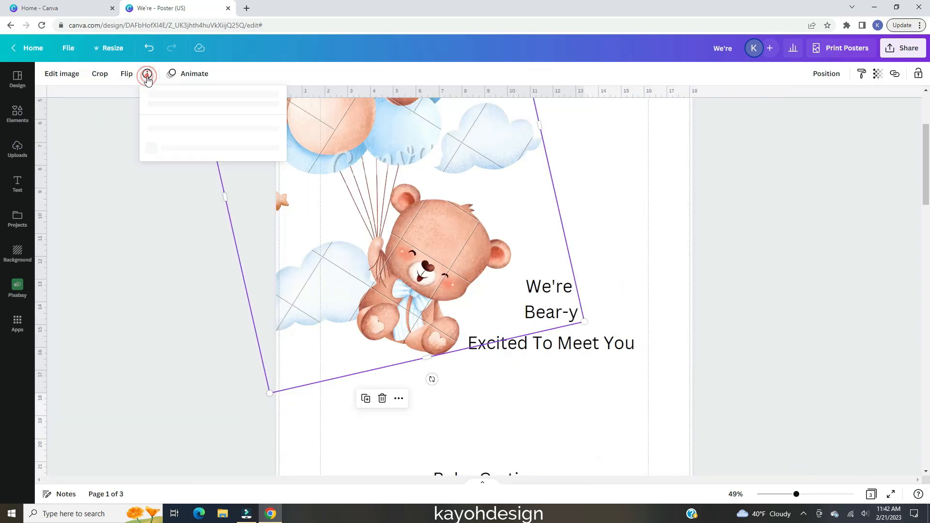
pyautogui.click(17, 185)
pyautogui.click(210, 283)
# Step: Set the "Bear-y" line in the handwritten font Dreaming Outloud Sans
pyautogui.click(569, 317)
pyautogui.click(115, 74)
pyautogui.scroll(-10, 120, 136)
pyautogui.scroll(-15, 120, 136)
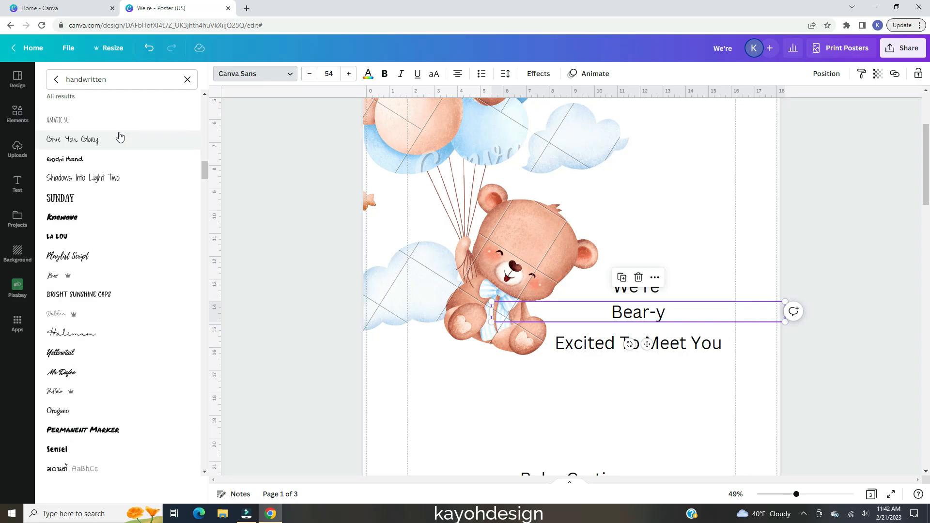
pyautogui.scroll(-4, 120, 136)
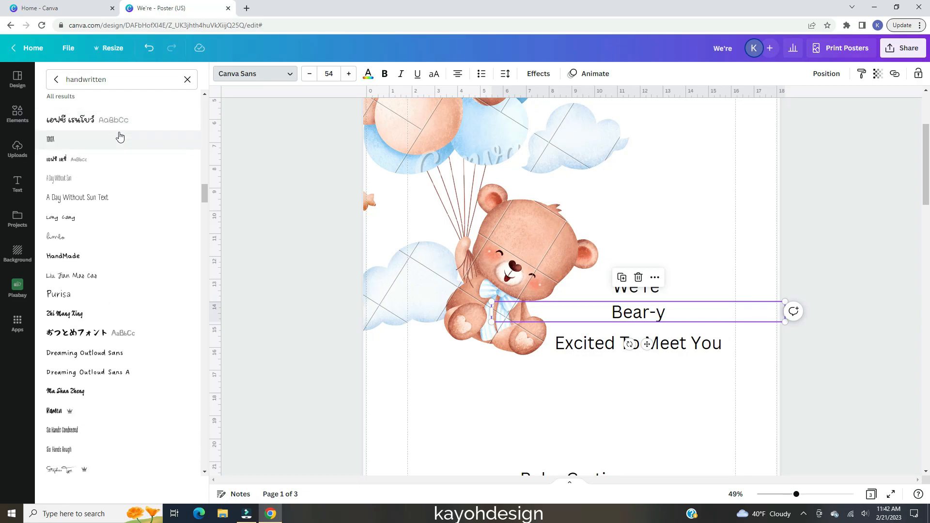
pyautogui.click(107, 354)
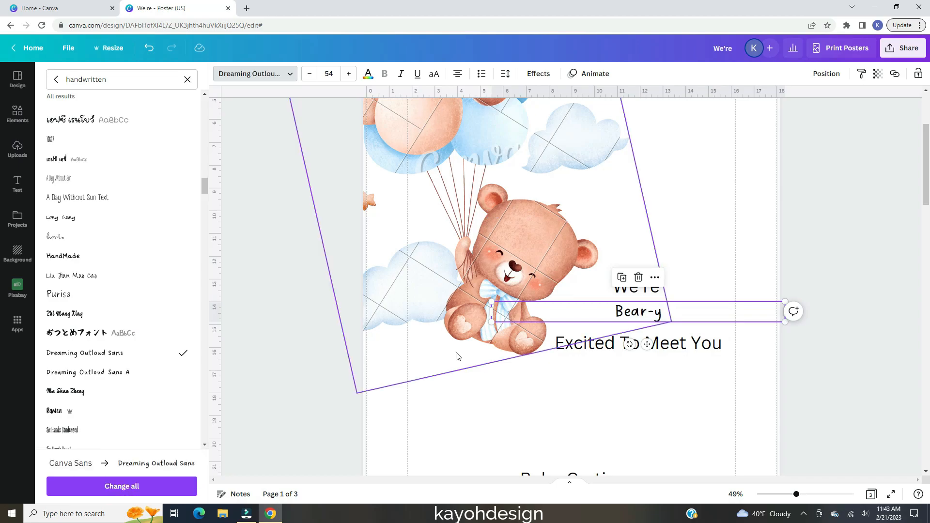
# Step: Scale up the "Bear-y" line beside the bear and try resizing the balloon bear
pyautogui.scroll(-2, 785, 363)
pyautogui.click(785, 359)
pyautogui.click(540, 324)
pyautogui.moveTo(664, 333); pyautogui.dragTo(712, 356)
pyautogui.moveTo(417, 325); pyautogui.dragTo(512, 331)
pyautogui.scroll(2, 228, 252)
pyautogui.moveTo(223, 112); pyautogui.dragTo(368, 206)
pyautogui.scroll(-2, 568, 379)
# Step: Enlarge "Bear-y" to size 225 and place "We're" above it and "Excited To Meet You" below it
pyautogui.click(567, 311)
pyautogui.moveTo(585, 320); pyautogui.dragTo(468, 291)
pyautogui.moveTo(533, 334)
pyautogui.mouseDown()
pyautogui.moveTo(533, 345)
pyautogui.moveTo(537, 331)
pyautogui.mouseUp()
pyautogui.moveTo(538, 336); pyautogui.dragTo(537, 358)
pyautogui.moveTo(531, 270); pyautogui.dragTo(570, 266)
pyautogui.click(531, 290)
pyautogui.moveTo(562, 348); pyautogui.dragTo(563, 356)
# Step: Recolour the whole "Bear-y" text with the blue #4A93C3 sampled from a balloon
pyautogui.doubleClick(604, 320)
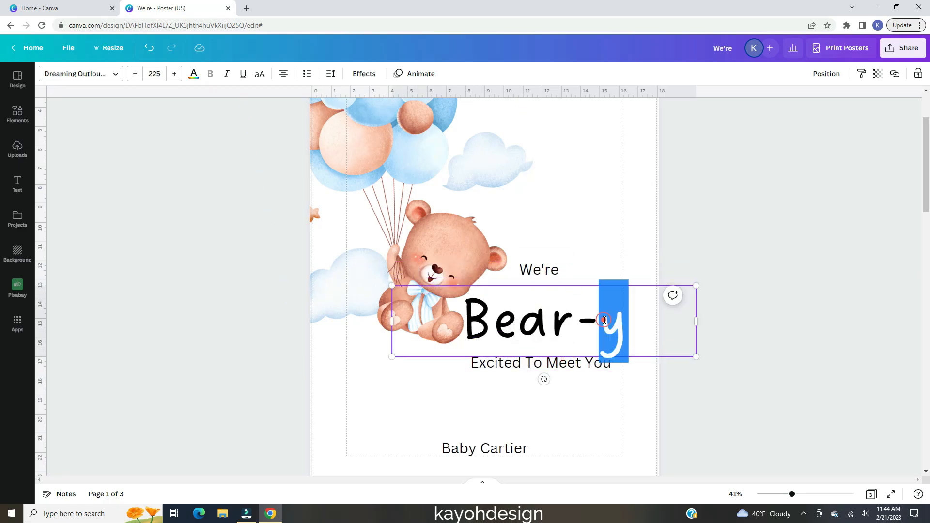
pyautogui.hotkey('ctrl', 'a')
pyautogui.click(194, 74)
pyautogui.click(56, 121)
pyautogui.click(174, 221)
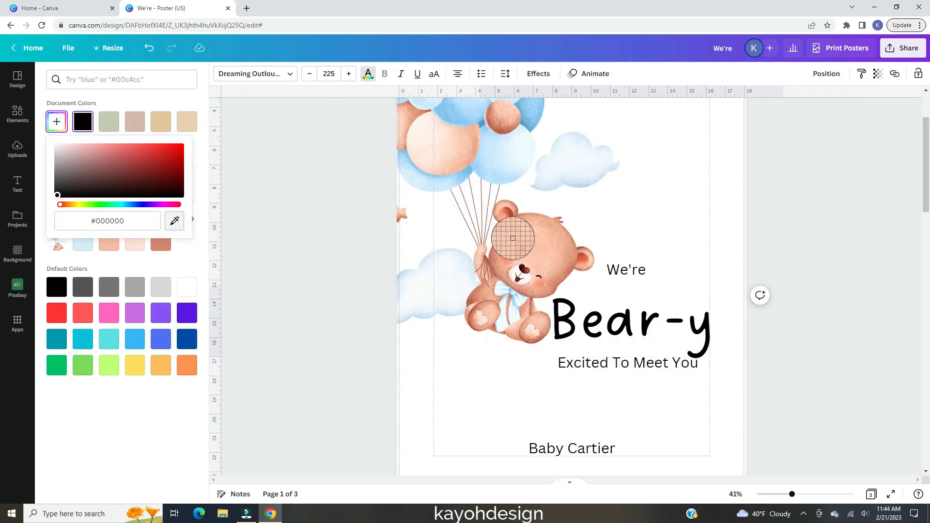
pyautogui.click(483, 119)
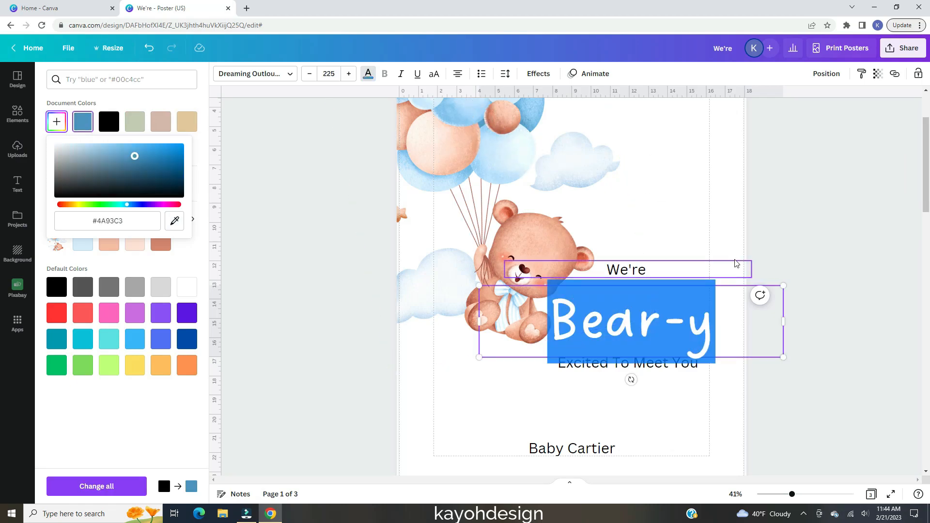
pyautogui.click(649, 270)
# Step: Tighten the letter spacing of the "Bear-y" text to -55
pyautogui.click(572, 335)
pyautogui.doubleClick(573, 336)
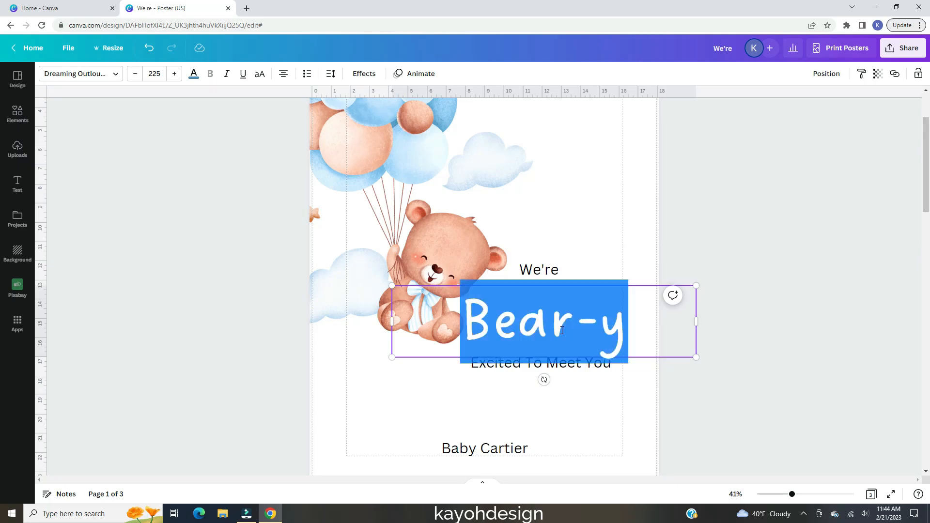
pyautogui.click(331, 73)
pyautogui.moveTo(362, 118); pyautogui.dragTo(356, 119)
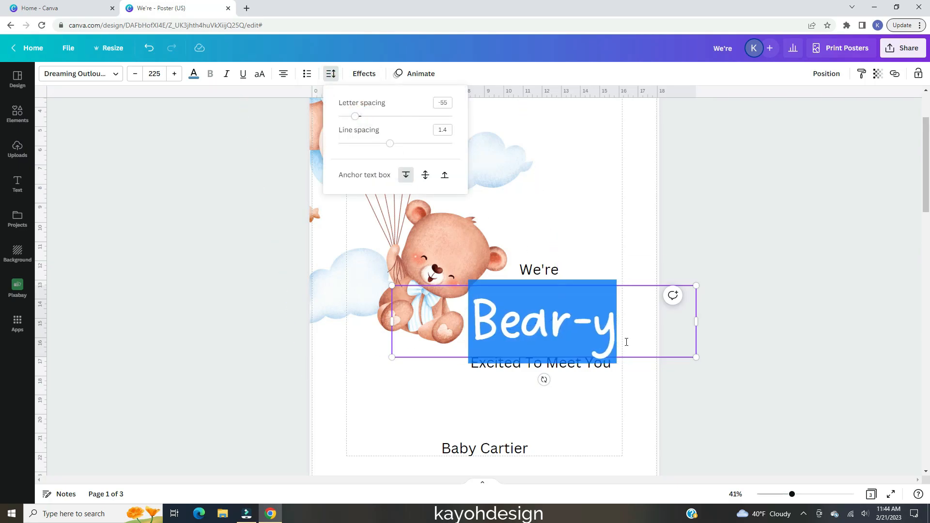
# Step: Try spelling the "Bear-y" text without its hyphen
pyautogui.click(644, 391)
pyautogui.click(523, 326)
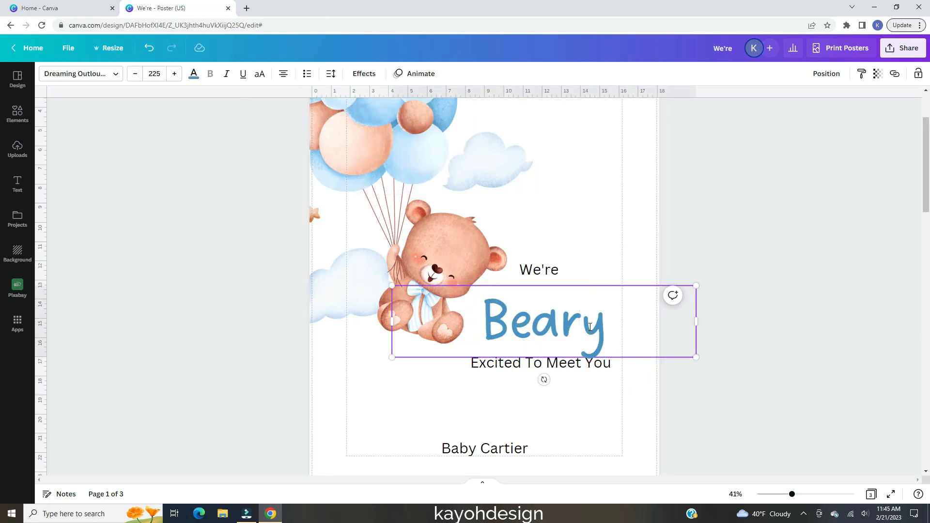
pyautogui.hotkey('ctrl', 'z')
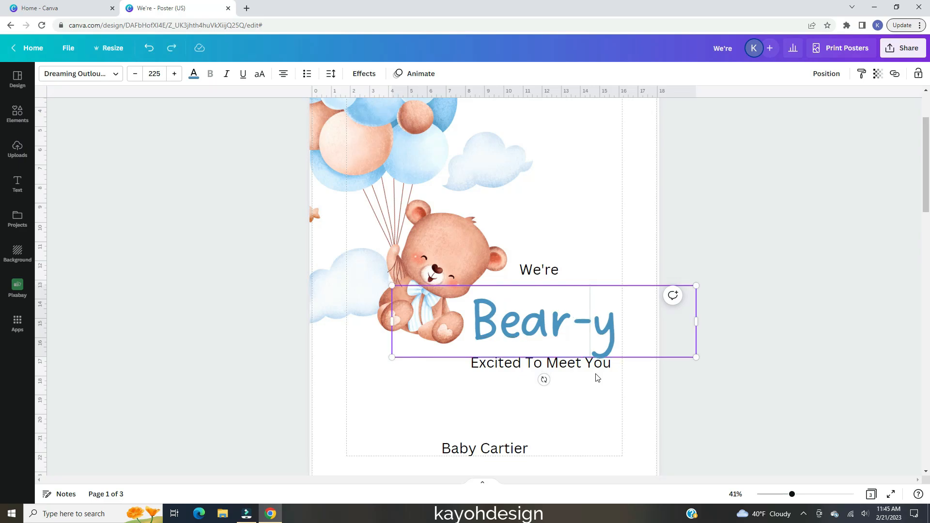
# Step: Try the Brittany handwriting font on the "Excited To Meet You" line and browse further handwriting fonts
pyautogui.click(572, 363)
pyautogui.click(78, 73)
pyautogui.moveTo(204, 196); pyautogui.dragTo(196, 95)
pyautogui.scroll(-8, 162, 257)
pyautogui.click(75, 127)
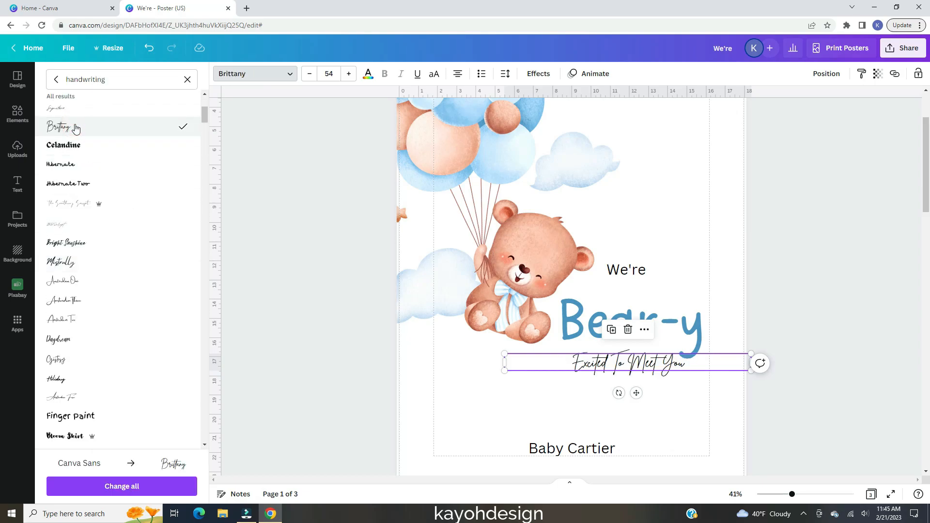
pyautogui.scroll(-5, 115, 221)
pyautogui.scroll(-8, 116, 221)
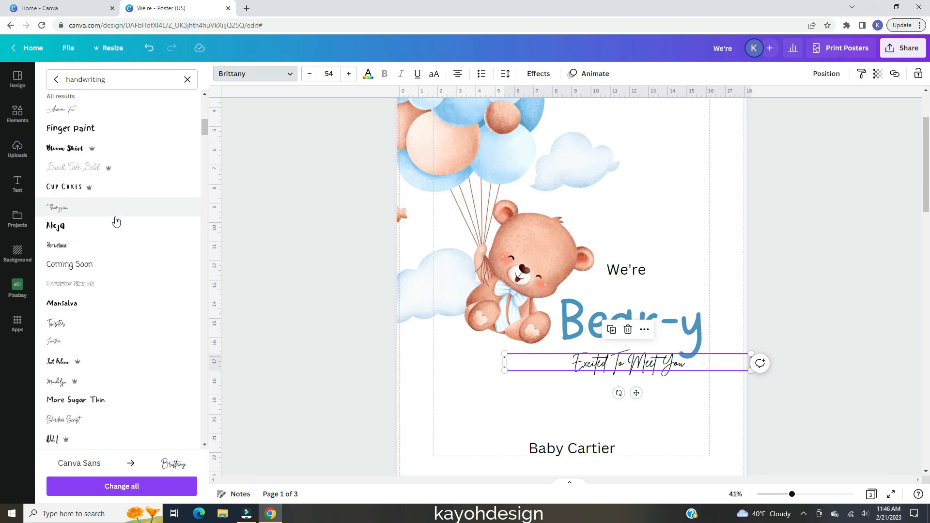
# Step: Try the RoxboroughCF Bold, Deller Saturday, Breathing and Black Mango fonts on the "Excited To Meet You" line
pyautogui.click(56, 78)
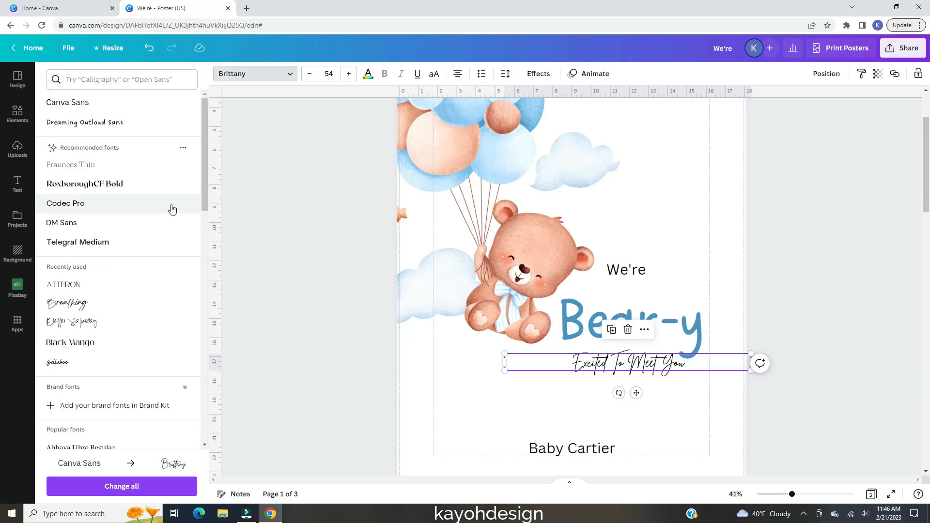
pyautogui.click(114, 184)
pyautogui.click(88, 323)
pyautogui.click(77, 304)
pyautogui.click(77, 343)
# Step: Search the fonts for "black mango" and try Black Mango SemiBold on the "Excited To Meet You" line
pyautogui.scroll(-5, 79, 345)
pyautogui.scroll(10, 82, 252)
pyautogui.click(73, 79)
pyautogui.write('black mango')
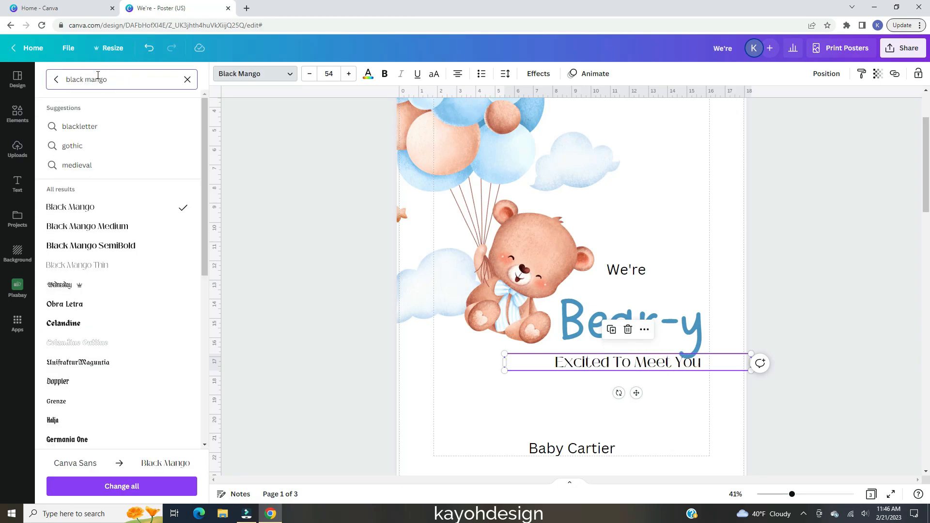
pyautogui.click(92, 246)
pyautogui.scroll(-6, 75, 247)
pyautogui.scroll(-15, 73, 246)
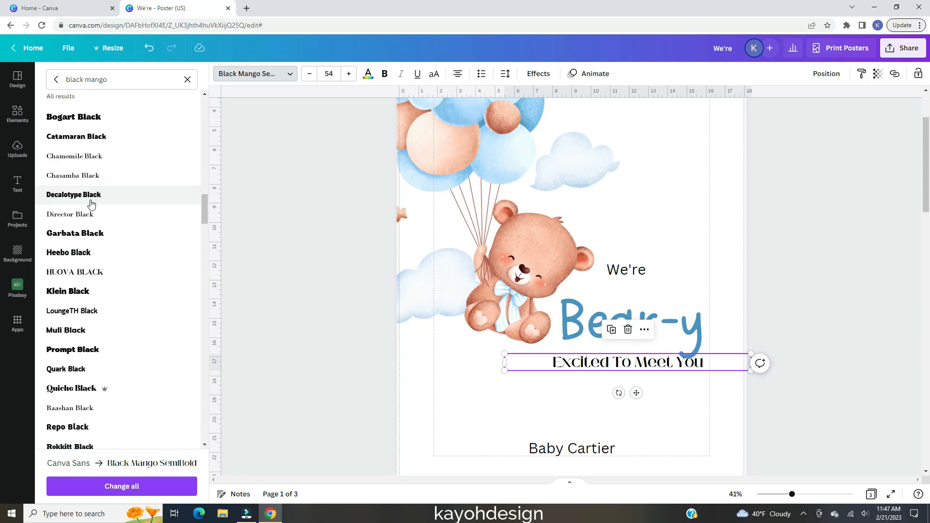
pyautogui.scroll(-10, 91, 203)
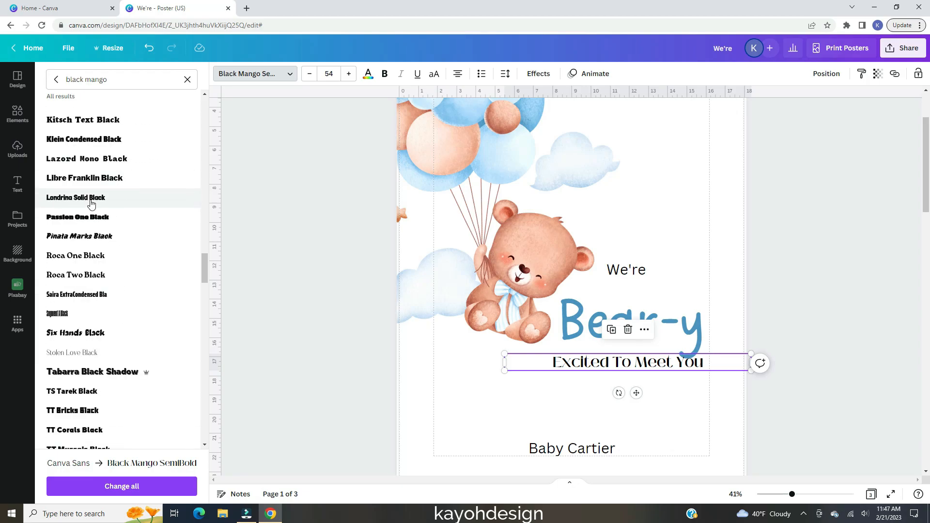
# Step: Search the fonts for "sans serif" and apply Nourd Bold to the "Excited To Meet You" line
pyautogui.tripleClick(113, 79)
pyautogui.write('sans')
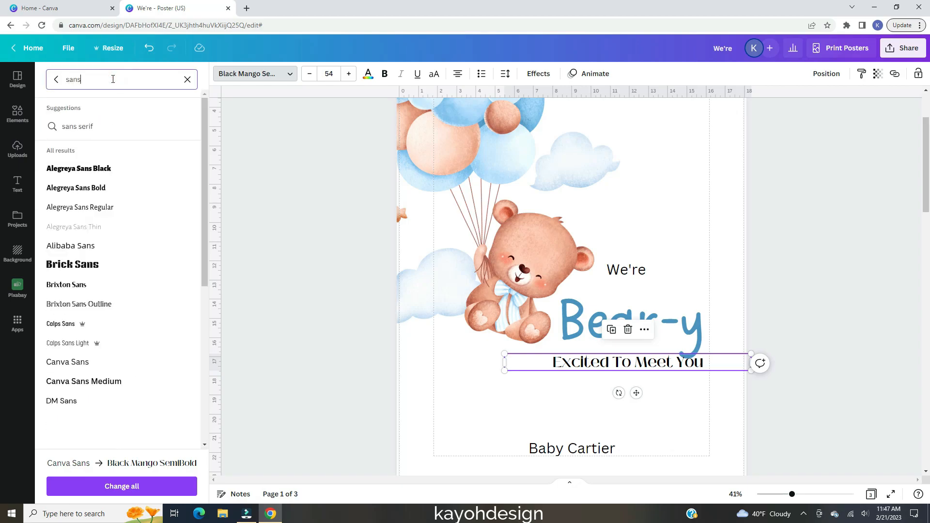
pyautogui.click(86, 126)
pyautogui.scroll(-3, 202, 218)
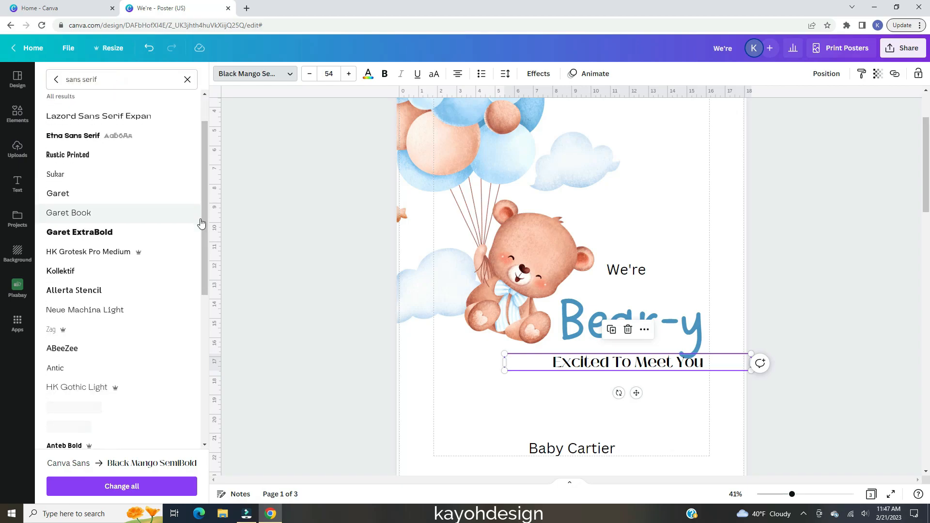
pyautogui.scroll(-15, 202, 222)
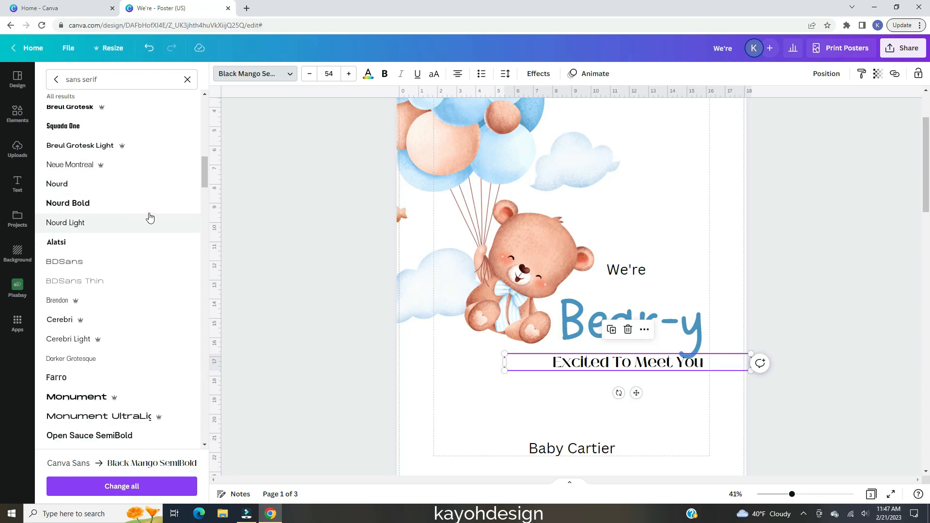
pyautogui.click(123, 203)
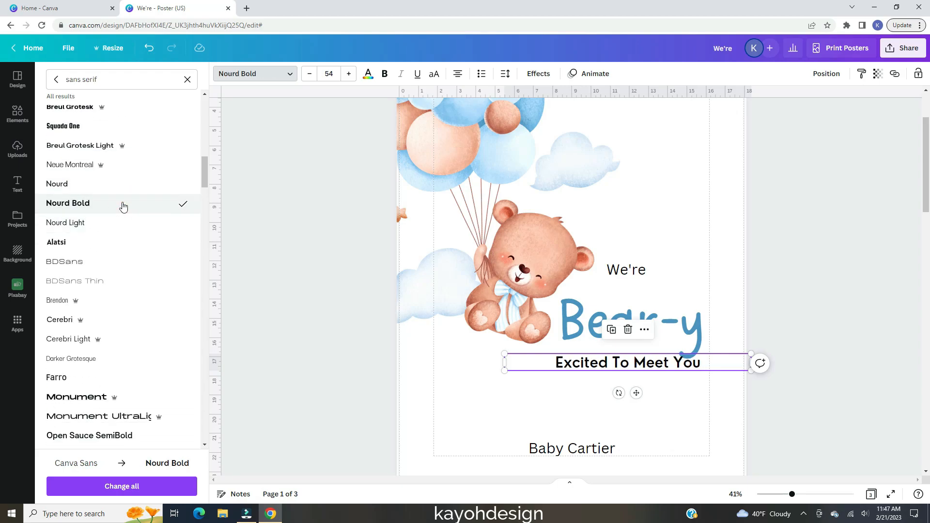
# Step: Set the "Excited To Meet You", "We're" and baby name lines to the Nourd font
pyautogui.click(797, 294)
pyautogui.click(544, 367)
pyautogui.click(87, 75)
pyautogui.click(106, 187)
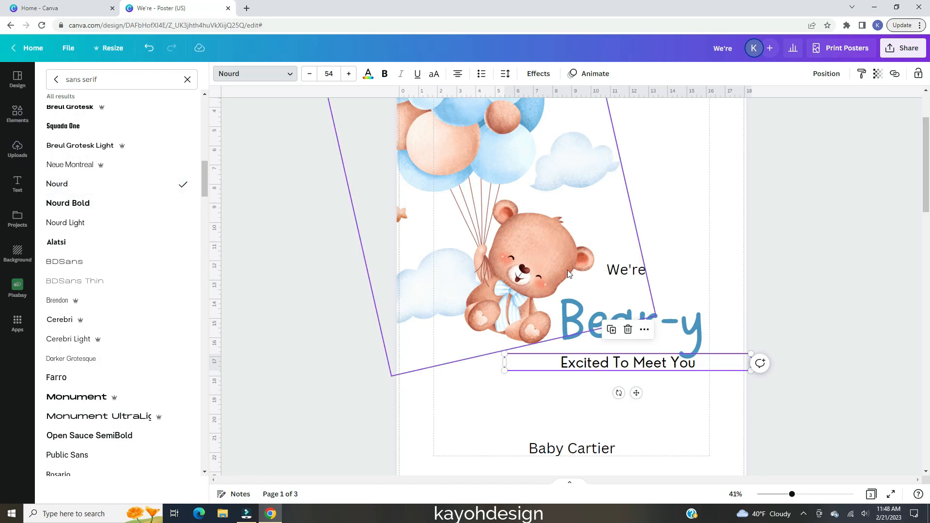
pyautogui.click(572, 270)
pyautogui.click(109, 187)
pyautogui.click(597, 451)
pyautogui.click(108, 187)
pyautogui.click(625, 394)
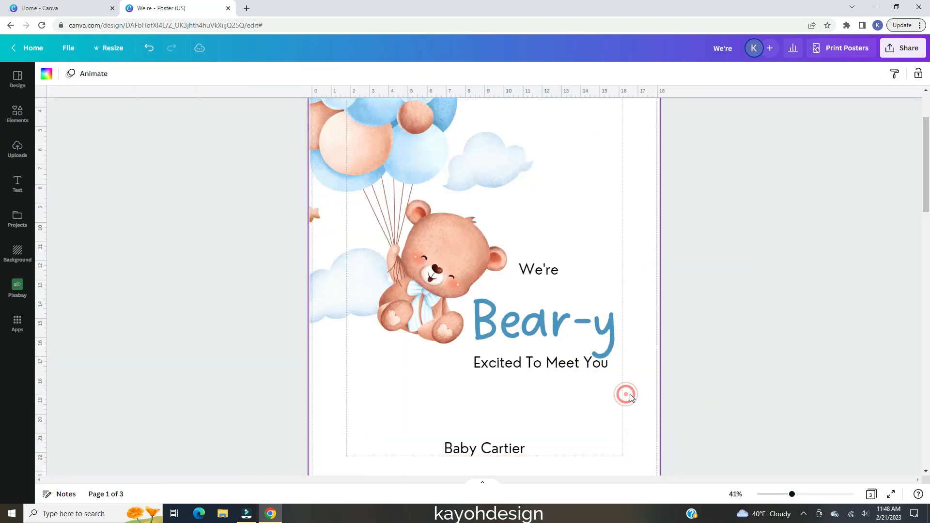
# Step: Enlarge the "We're" and "Excited To Meet You" lines together and reposition them close around "Bear-y"
pyautogui.scroll(-3, 562, 315)
pyautogui.click(548, 218)
pyautogui.keyDown('shift'); pyautogui.click(538, 125); pyautogui.keyUp('shift')
pyautogui.scroll(-2, 559, 227)
pyautogui.moveTo(611, 161); pyautogui.dragTo(679, 132)
pyautogui.moveTo(594, 232); pyautogui.dragTo(517, 227)
pyautogui.click(669, 222)
pyautogui.moveTo(502, 137); pyautogui.dragTo(541, 178)
pyautogui.click(596, 274)
# Step: Nudge the "Bear-y" text slightly upward between the "We're" and "Excited To Meet You" lines
pyautogui.click(561, 209)
pyautogui.press('Up')
pyautogui.press('Up')
pyautogui.press('Up')
pyautogui.press('Up')
pyautogui.press('Up')
pyautogui.click(635, 243)
pyautogui.scroll(-2, 603, 254)
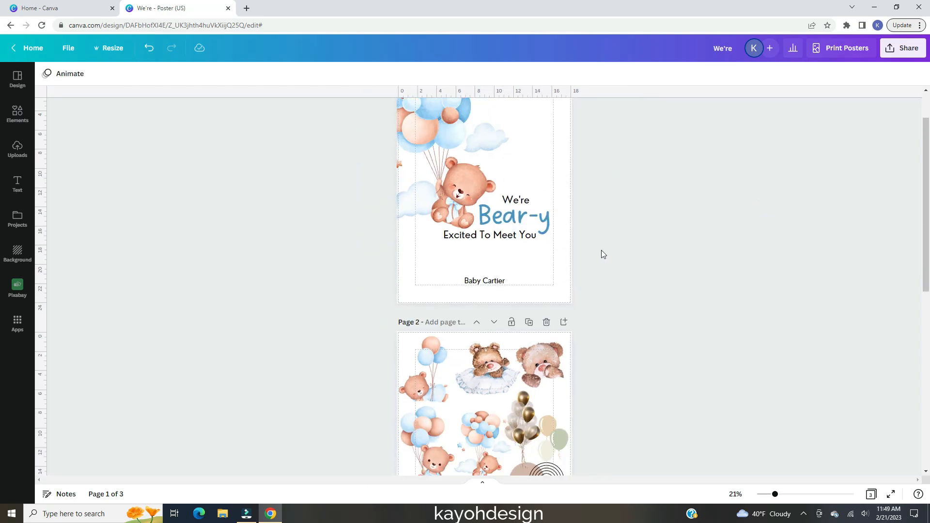
pyautogui.scroll(1, 601, 254)
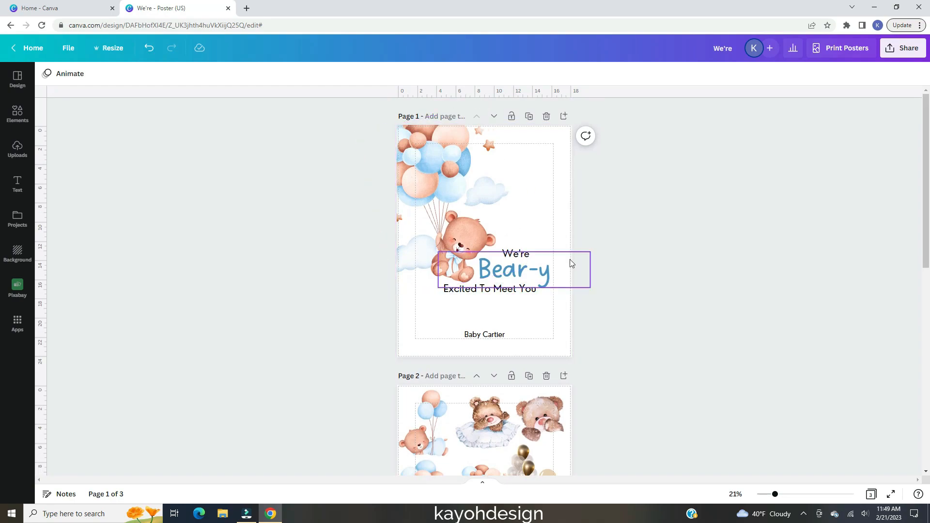
# Step: Narrow the "Excited To Meet You" text box to wrap onto two lines and centre it and "We're" around "Bear-y"
pyautogui.click(571, 288)
pyautogui.moveTo(575, 288); pyautogui.dragTo(473, 293)
pyautogui.moveTo(471, 292); pyautogui.dragTo(518, 293)
pyautogui.click(544, 231)
pyautogui.moveTo(643, 235); pyautogui.dragTo(520, 255)
pyautogui.click(528, 317)
pyautogui.moveTo(520, 295); pyautogui.dragTo(513, 295)
pyautogui.click(535, 316)
pyautogui.click(519, 318)
pyautogui.moveTo(519, 250); pyautogui.dragTo(519, 248)
# Step: Tidy up the spacing of the three headline text boxes and try moving them higher as a group
pyautogui.moveTo(633, 242); pyautogui.dragTo(542, 306)
pyautogui.click(843, 73)
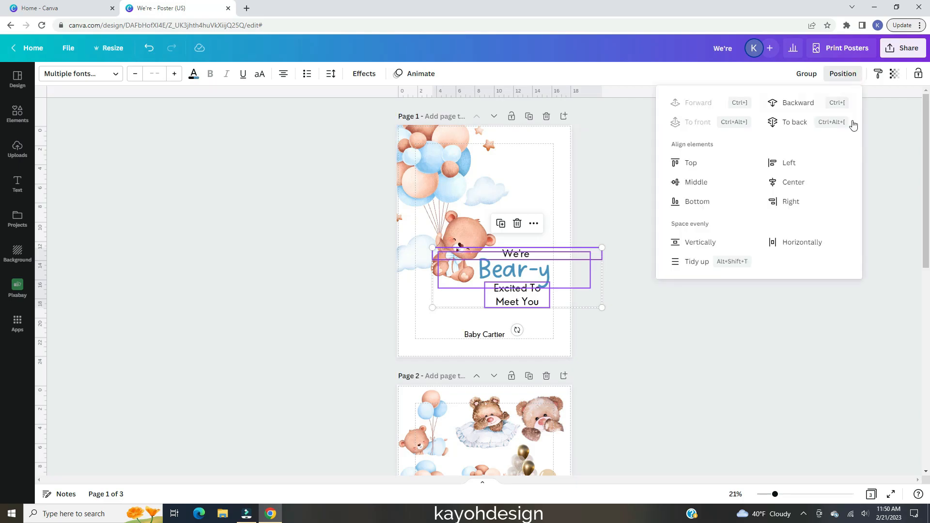
pyautogui.click(697, 265)
pyautogui.click(674, 350)
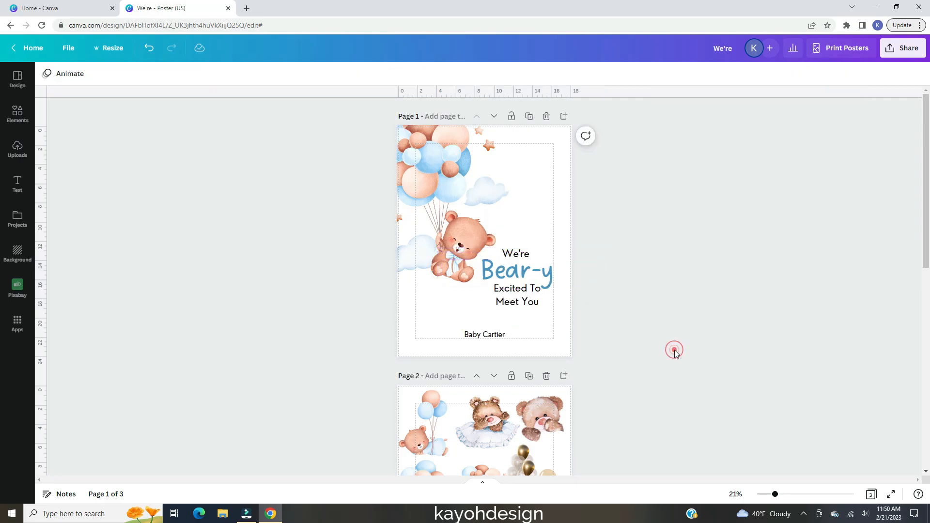
pyautogui.hotkey('ctrl', 'z')
pyautogui.moveTo(599, 239); pyautogui.dragTo(538, 311)
pyautogui.moveTo(525, 293); pyautogui.dragTo(530, 244)
pyautogui.hotkey('ctrl', 'z')
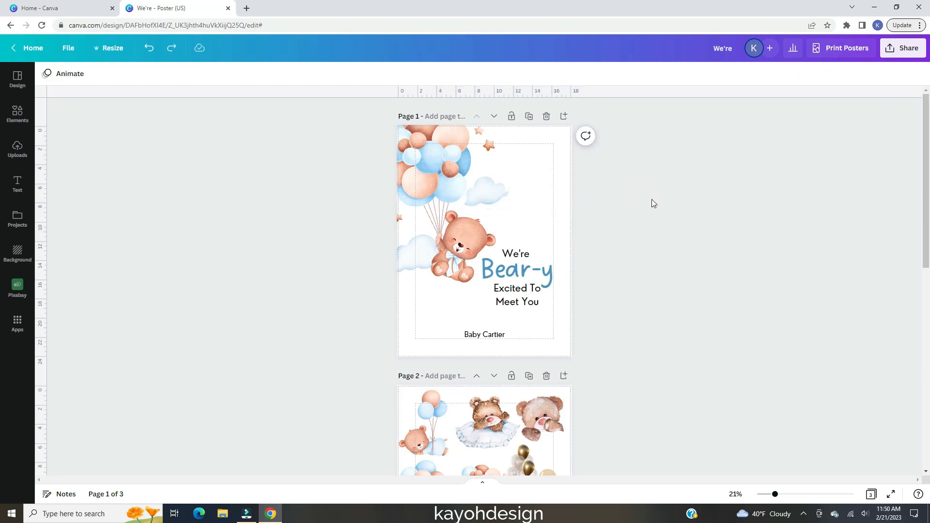
# Step: Change the baby name line near the bottom of page 1 to the Dreaming Outloud Sans font
pyautogui.scroll(3, 503, 333)
pyautogui.doubleClick(502, 334)
pyautogui.click(119, 75)
pyautogui.click(187, 79)
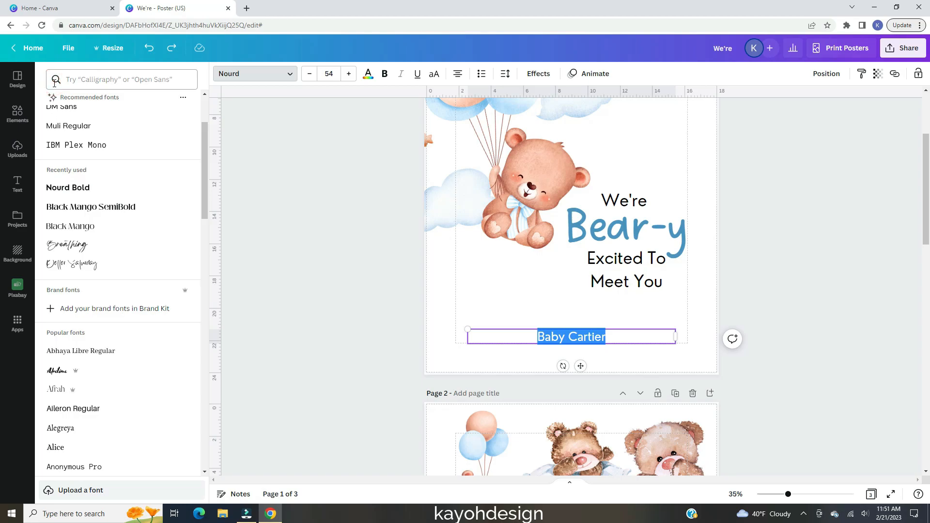
pyautogui.click(183, 147)
pyautogui.click(194, 192)
pyautogui.click(56, 78)
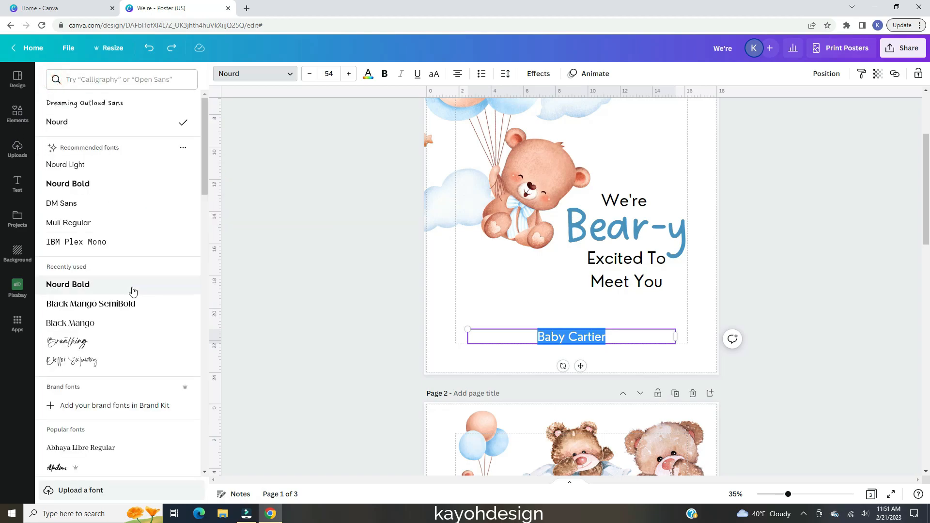
pyautogui.scroll(-1, 189, 270)
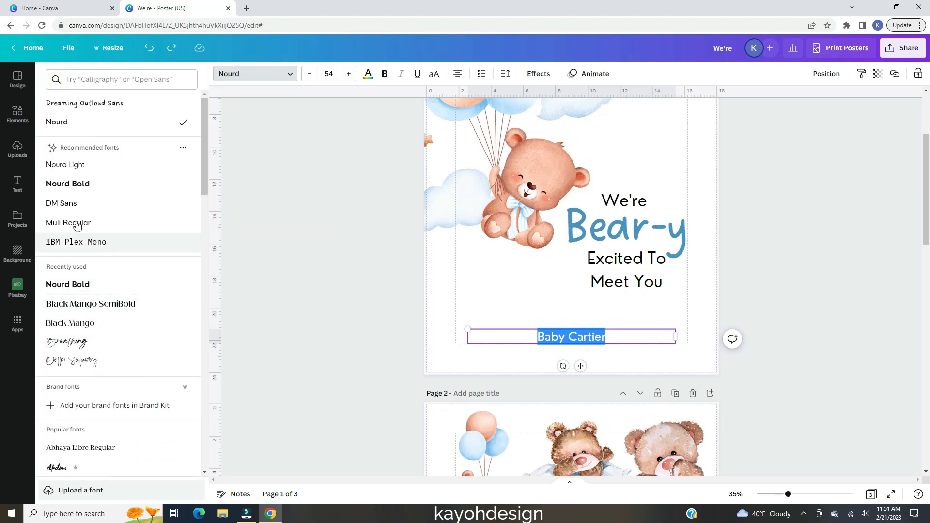
pyautogui.click(85, 103)
# Step: Fit the baby name's text box closely around its text and enlarge the lettering
pyautogui.moveTo(468, 336); pyautogui.dragTo(603, 335)
pyautogui.moveTo(677, 346); pyautogui.dragTo(533, 359)
pyautogui.click(763, 288)
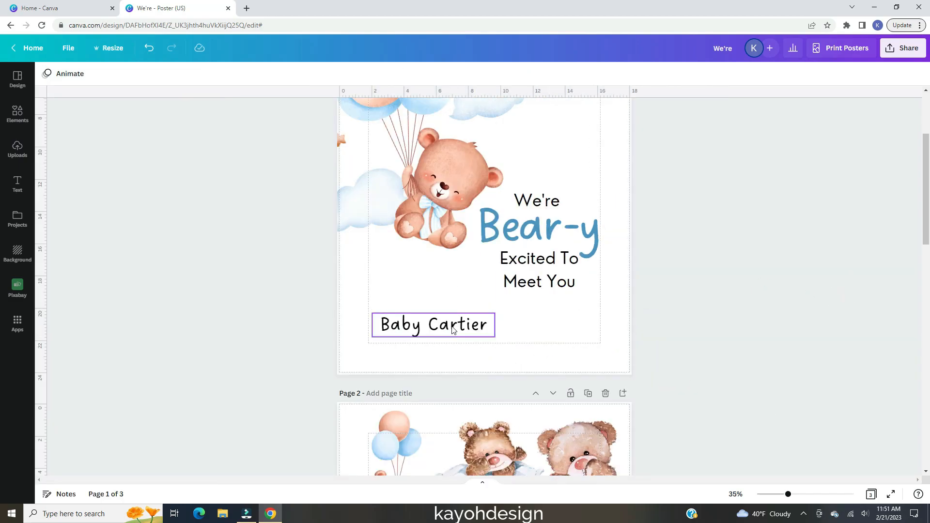
# Step: Add "2023" after the baby name, widen the text box to one line and centre it near the page bottom
pyautogui.click(484, 325)
pyautogui.click(494, 326)
pyautogui.press('Return')
pyautogui.write('2023')
pyautogui.moveTo(495, 339); pyautogui.dragTo(513, 331)
pyautogui.moveTo(447, 311); pyautogui.dragTo(489, 311)
pyautogui.click(713, 275)
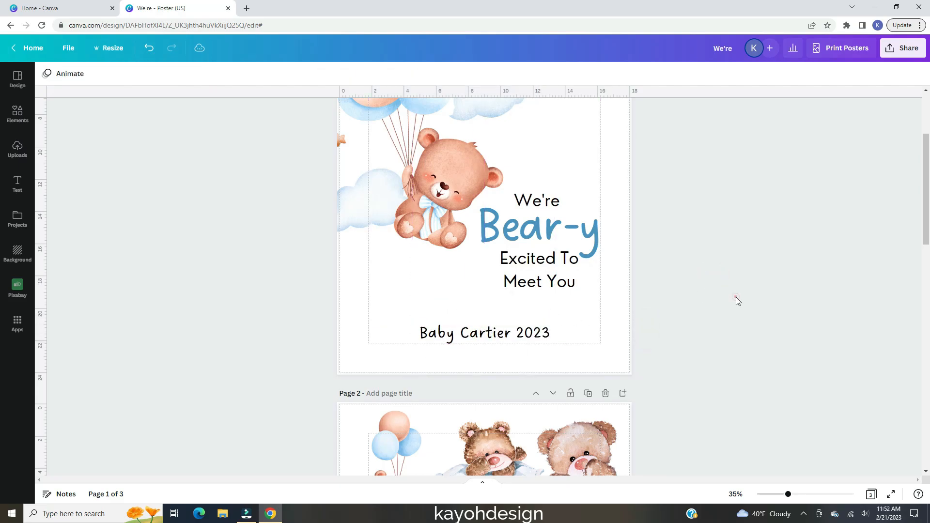
# Step: Move the sitting bear with balloons from page 2 onto the upper part of page 1 and shrink it
pyautogui.scroll(-5, 735, 299)
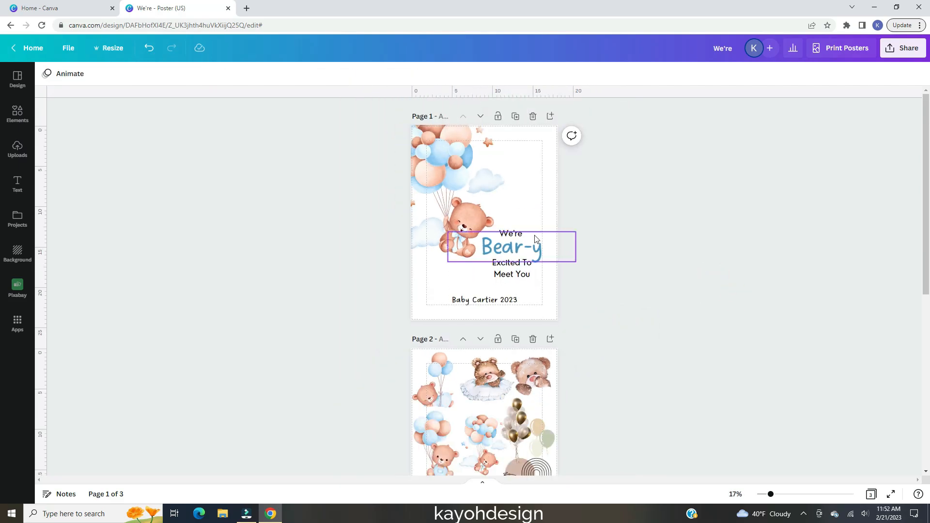
pyautogui.scroll(-3, 535, 238)
pyautogui.click(435, 307)
pyautogui.scroll(3, 441, 396)
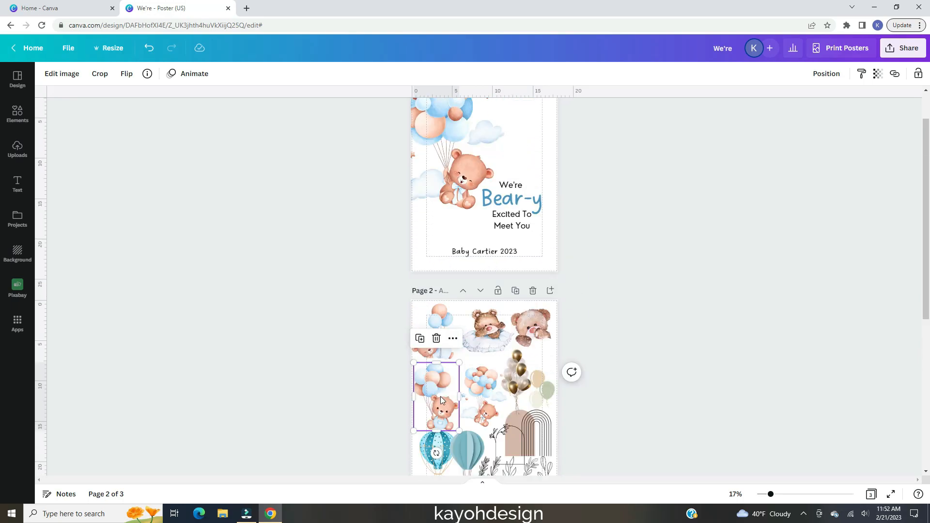
pyautogui.moveTo(440, 396); pyautogui.dragTo(534, 167)
pyautogui.moveTo(553, 202); pyautogui.dragTo(529, 186)
# Step: Resize the added bear image, crop it to its balloons and place them in page 1's upper-right corner
pyautogui.scroll(5, 592, 229)
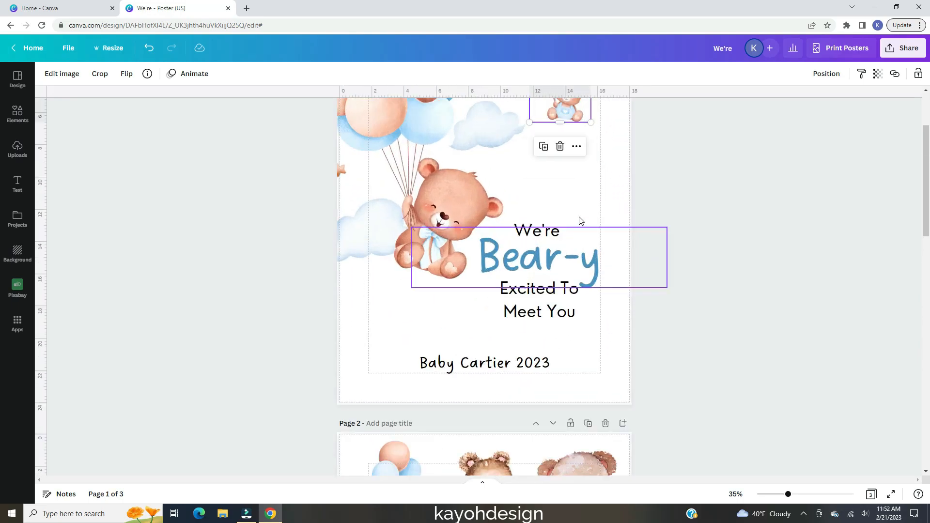
pyautogui.moveTo(591, 234); pyautogui.dragTo(619, 276)
pyautogui.moveTo(575, 299); pyautogui.dragTo(576, 343)
pyautogui.moveTo(574, 268); pyautogui.dragTo(609, 144)
# Step: Move the balloon cluster image with stars from page 2 onto the right side of page 1
pyautogui.scroll(-8, 635, 222)
pyautogui.click(481, 346)
pyautogui.scroll(3, 481, 346)
pyautogui.moveTo(477, 448); pyautogui.dragTo(605, 131)
pyautogui.scroll(4, 605, 131)
pyautogui.moveTo(619, 365); pyautogui.dragTo(633, 222)
# Step: Enlarge the added balloon cluster and position it overlapping page 1's right edge above "Bear-y"
pyautogui.moveTo(622, 313); pyautogui.dragTo(713, 257)
pyautogui.moveTo(667, 293); pyautogui.dragTo(743, 402)
pyautogui.moveTo(618, 290); pyautogui.dragTo(625, 257)
pyautogui.rightClick(617, 257)
pyautogui.click(663, 337)
pyautogui.click(640, 253)
pyautogui.scroll(-3, 640, 252)
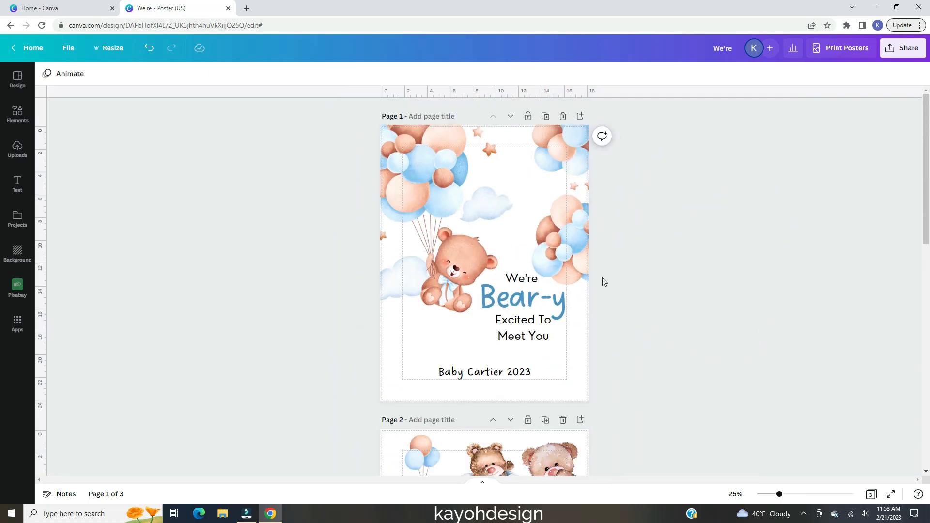
# Step: Move the lying bear from page 2 to the lower-left corner of page 1 and crop off its balloons
pyautogui.scroll(-2, 603, 278)
pyautogui.moveTo(419, 396); pyautogui.dragTo(418, 279)
pyautogui.scroll(3, 430, 262)
pyautogui.click(224, 231)
pyautogui.click(354, 209)
pyautogui.moveTo(345, 136); pyautogui.dragTo(346, 234)
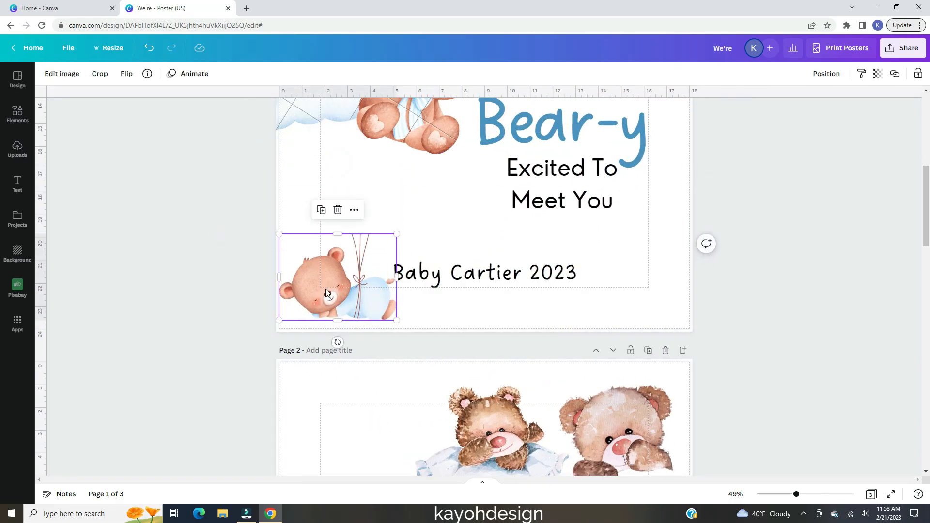
# Step: Shrink the lying bear and move the resized baby name line rightward beneath "Meet You"
pyautogui.moveTo(328, 295); pyautogui.dragTo(376, 237)
pyautogui.moveTo(445, 262); pyautogui.dragTo(420, 243)
pyautogui.moveTo(401, 272); pyautogui.dragTo(479, 270)
pyautogui.moveTo(370, 220); pyautogui.dragTo(363, 265)
pyautogui.click(657, 297)
pyautogui.moveTo(623, 276); pyautogui.dragTo(616, 254)
pyautogui.moveTo(653, 265); pyautogui.dragTo(639, 263)
pyautogui.moveTo(570, 260); pyautogui.dragTo(584, 260)
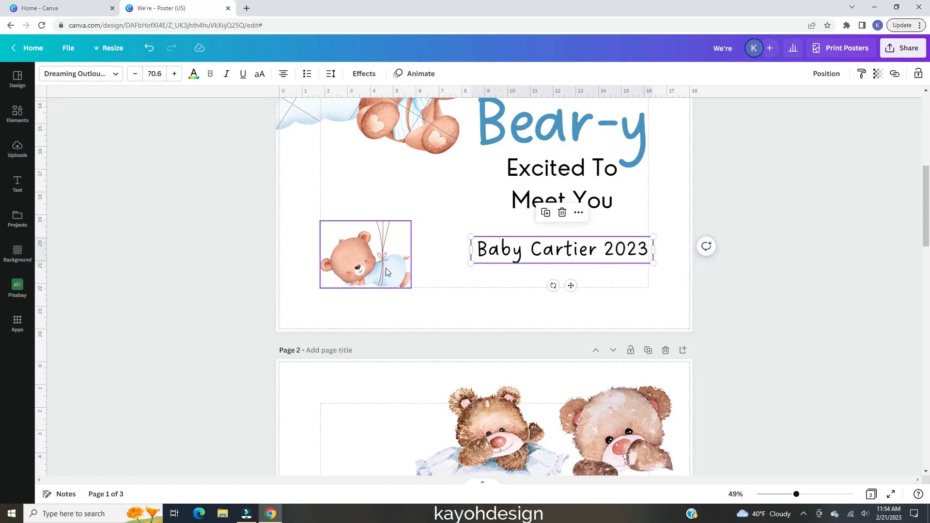
# Step: Place the lying bear directly beside the baby name line and shift the two together near the page bottom
pyautogui.moveTo(386, 271); pyautogui.dragTo(445, 246)
pyautogui.click(741, 234)
pyautogui.scroll(-2, 740, 234)
pyautogui.moveTo(544, 278); pyautogui.dragTo(467, 242)
pyautogui.moveTo(466, 241); pyautogui.dragTo(449, 254)
pyautogui.click(692, 247)
pyautogui.scroll(2, 595, 207)
pyautogui.scroll(1, 632, 253)
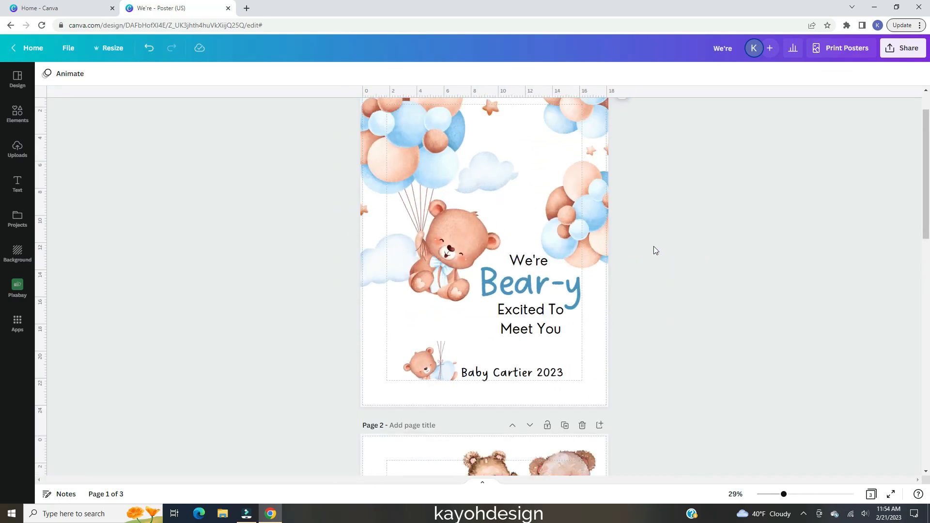
pyautogui.scroll(1, 656, 246)
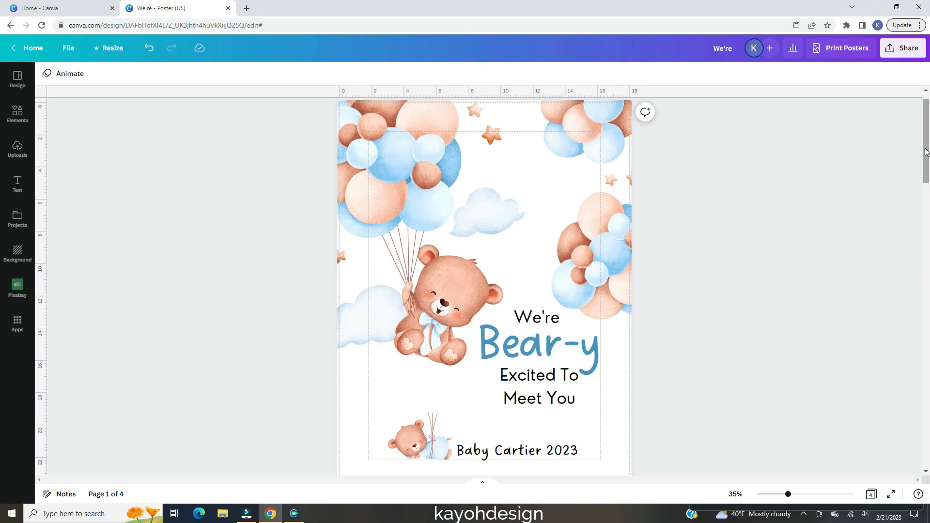
# Step: Open the poster print order for page 1 and check the available poster sizes
pyautogui.click(846, 53)
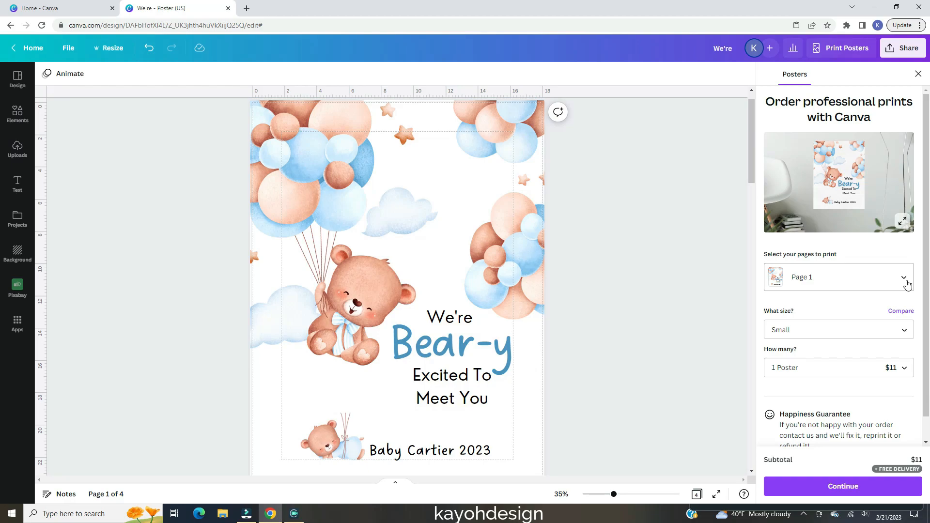
pyautogui.click(905, 333)
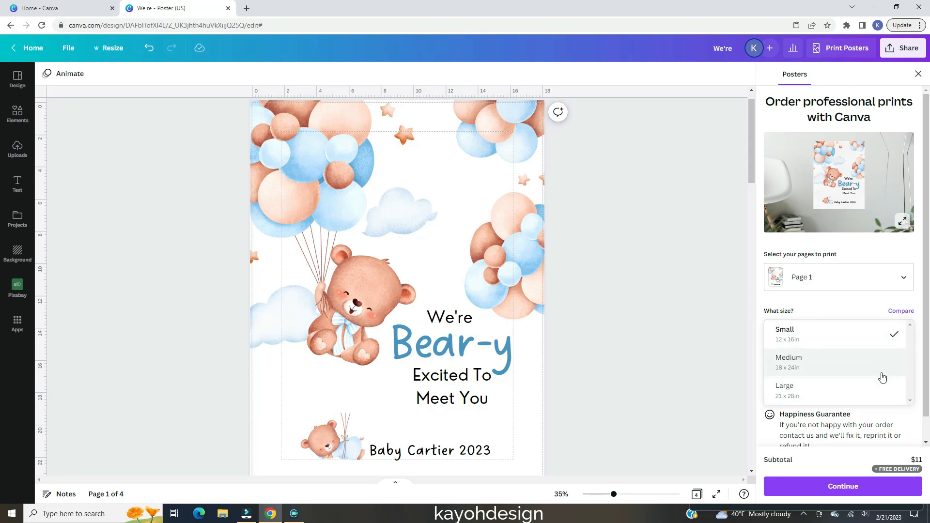
pyautogui.click(920, 341)
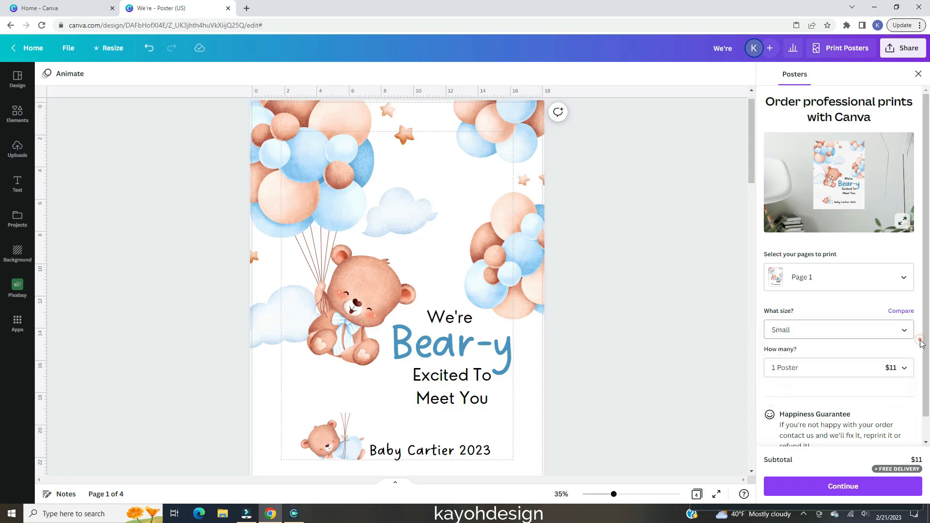
# Step: Check the quantity pricing for the Small poster and view the enlarged wall mockup of page 1
pyautogui.click(908, 371)
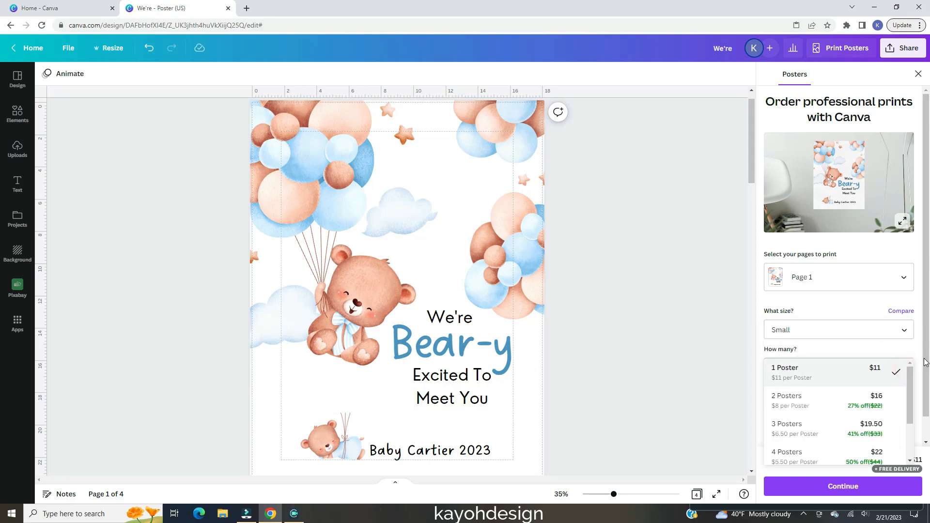
pyautogui.click(919, 360)
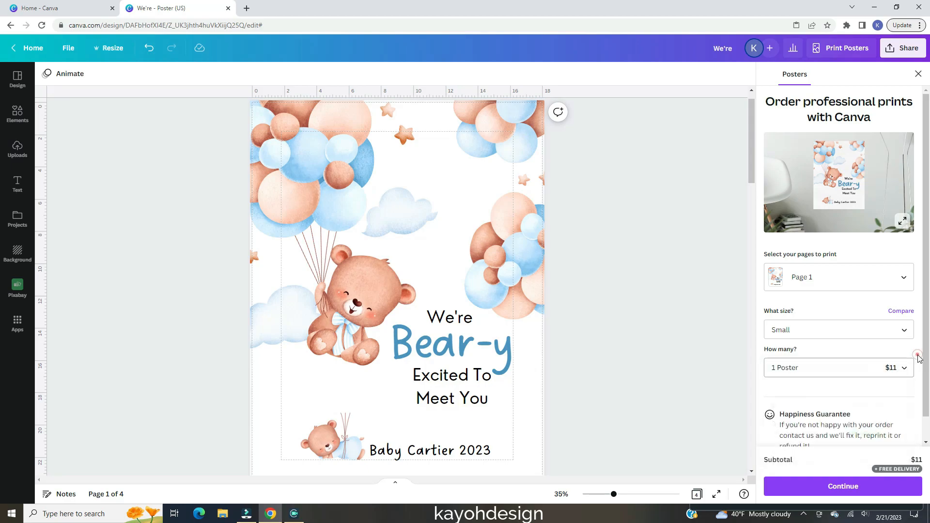
pyautogui.click(903, 223)
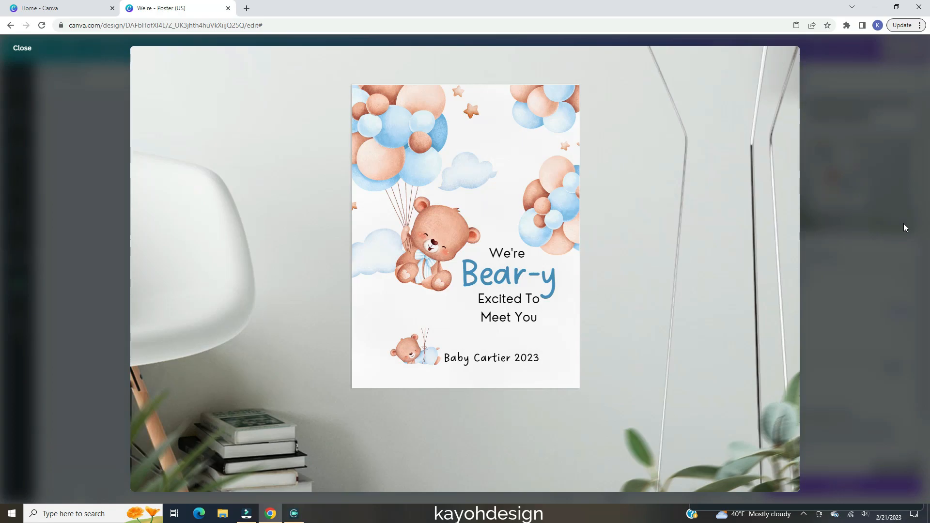
pyautogui.click(904, 228)
pyautogui.scroll(-1, 924, 267)
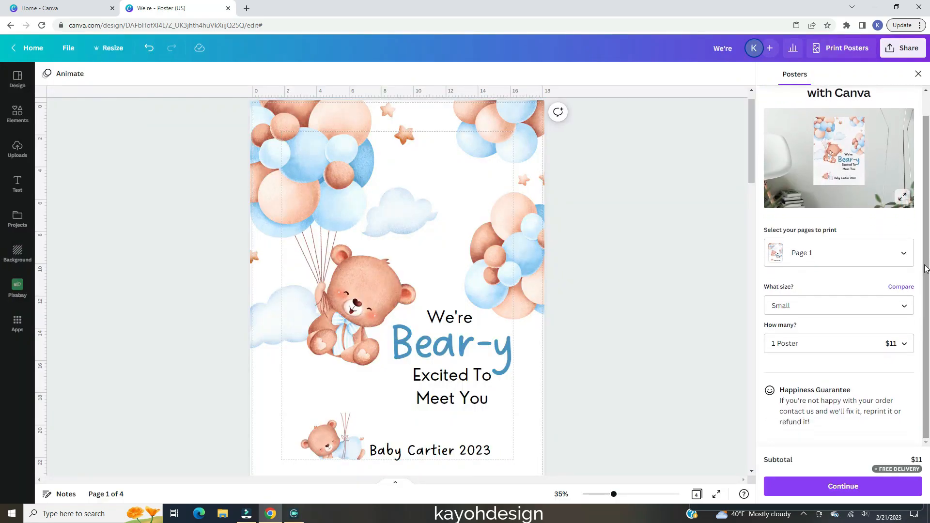
# Step: Continue the order for one Small poster and review the danger zone issues listed for page 1
pyautogui.click(843, 486)
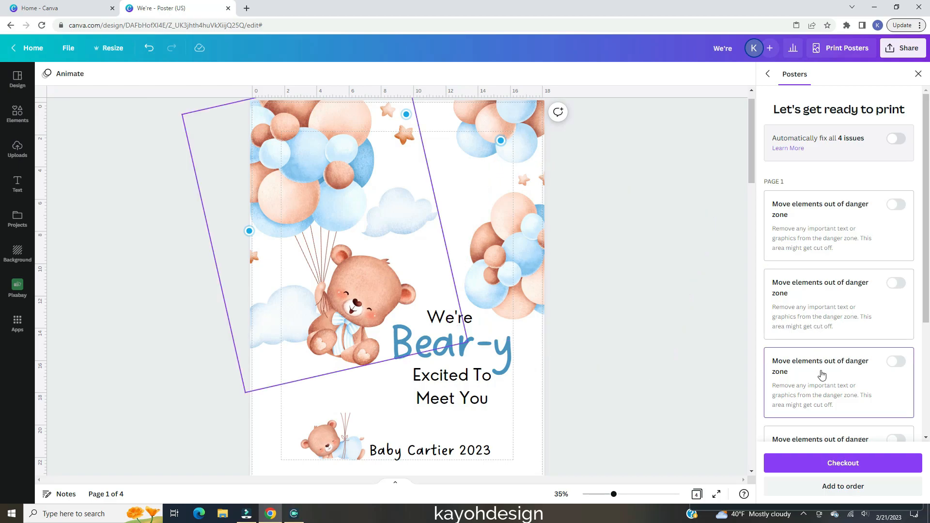
pyautogui.scroll(-2, 843, 383)
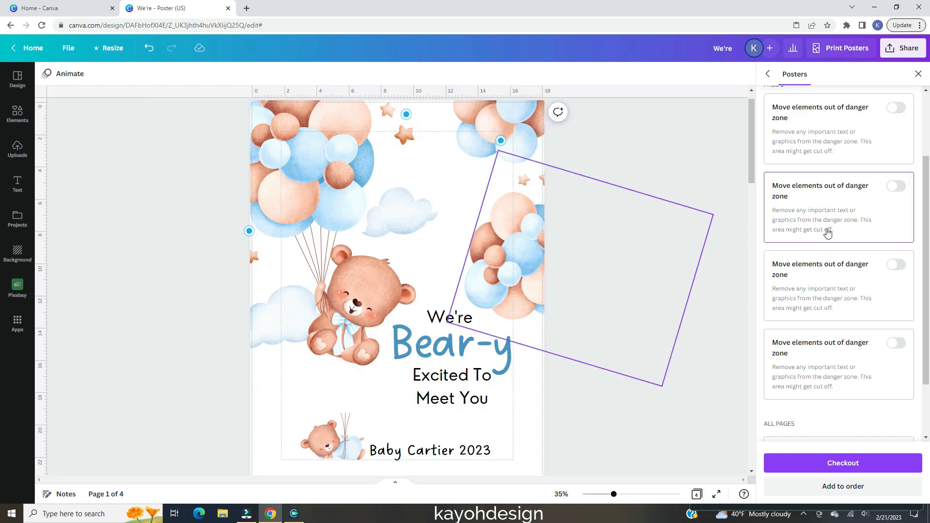
pyautogui.scroll(1, 827, 226)
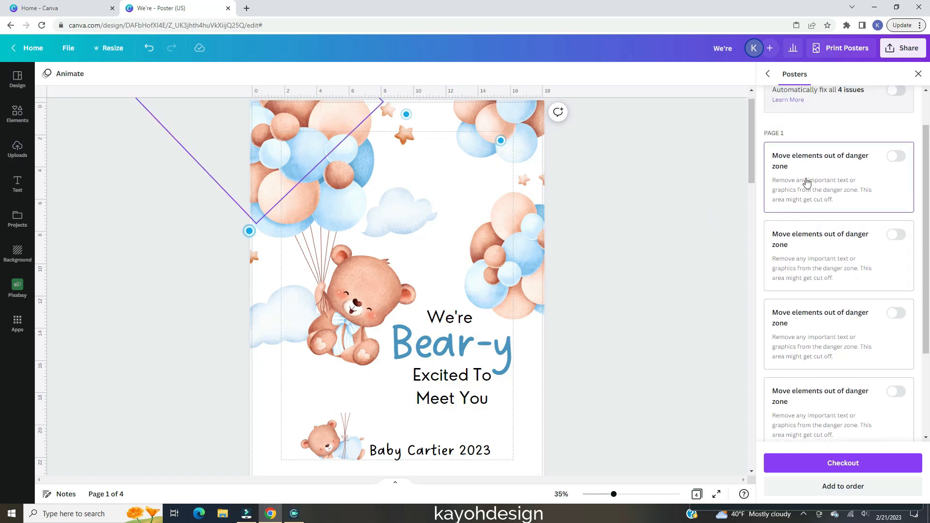
pyautogui.scroll(1, 807, 183)
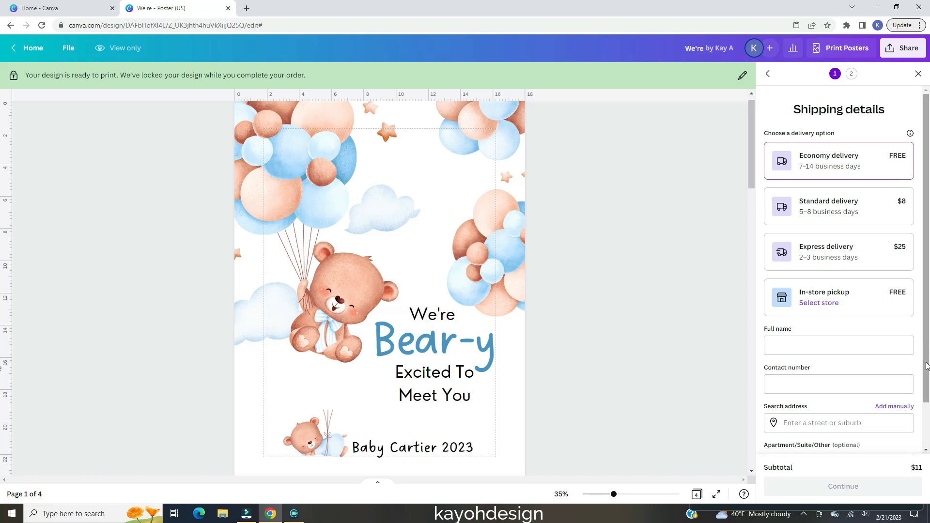
# Step: Review the delivery options and shipping detail fields at checkout, and close the print order without filling them in
pyautogui.scroll(-1, 924, 356)
pyautogui.scroll(-1, 925, 357)
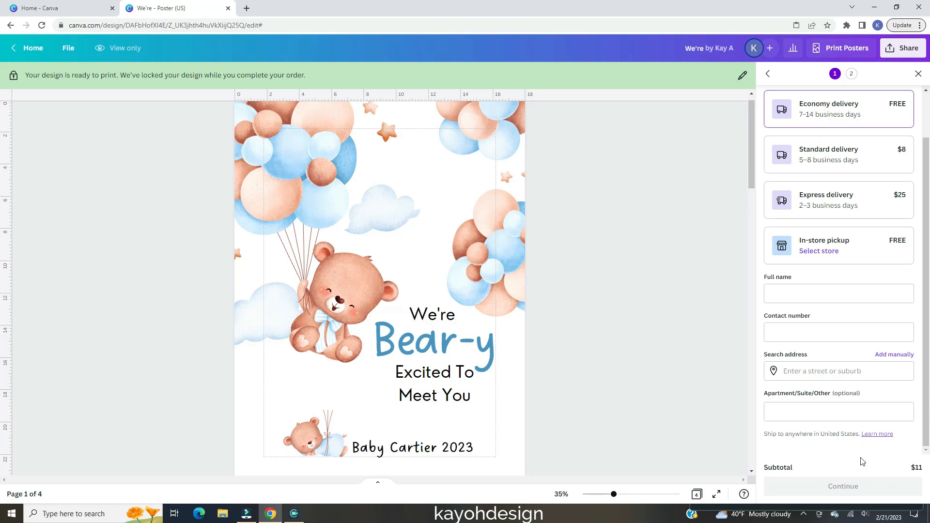
pyautogui.scroll(2, 862, 462)
pyautogui.click(918, 73)
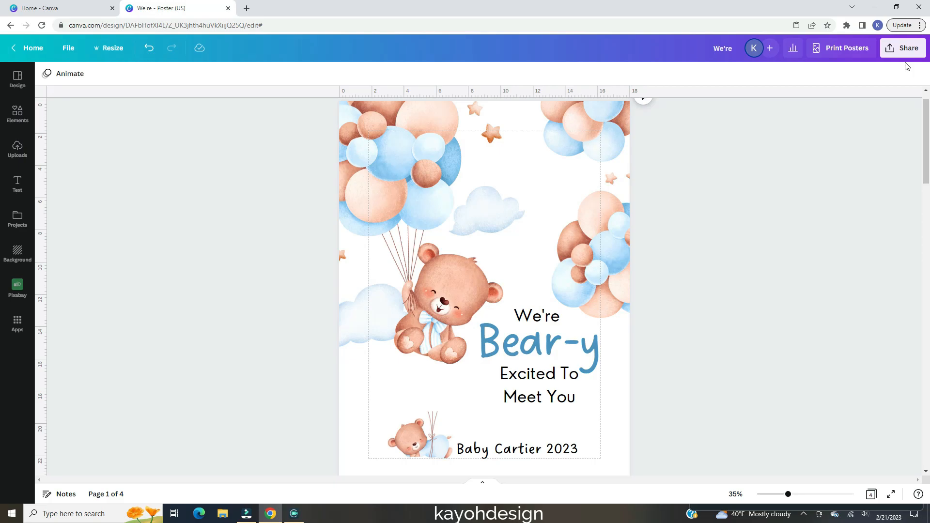
# Step: Choose PDF Print as the download file type, check its page and color profile options, and close the settings without downloading
pyautogui.click(905, 48)
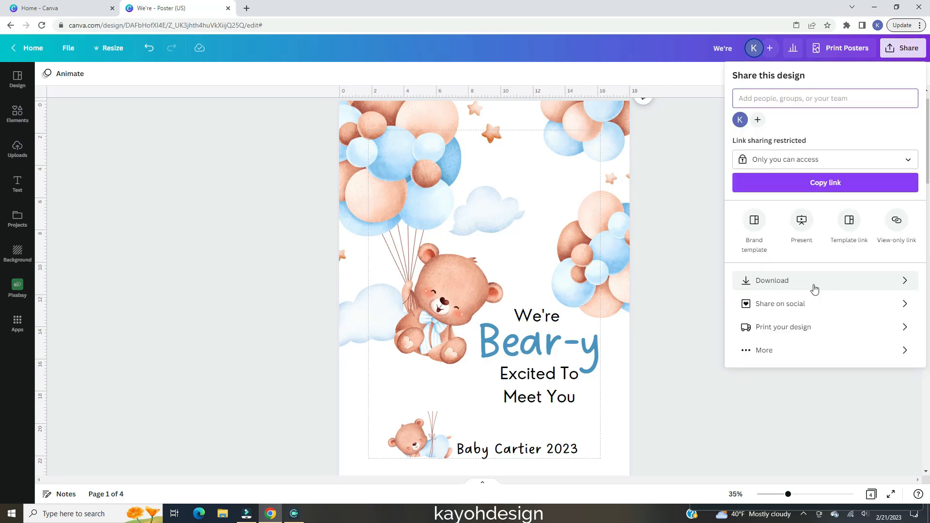
pyautogui.click(815, 290)
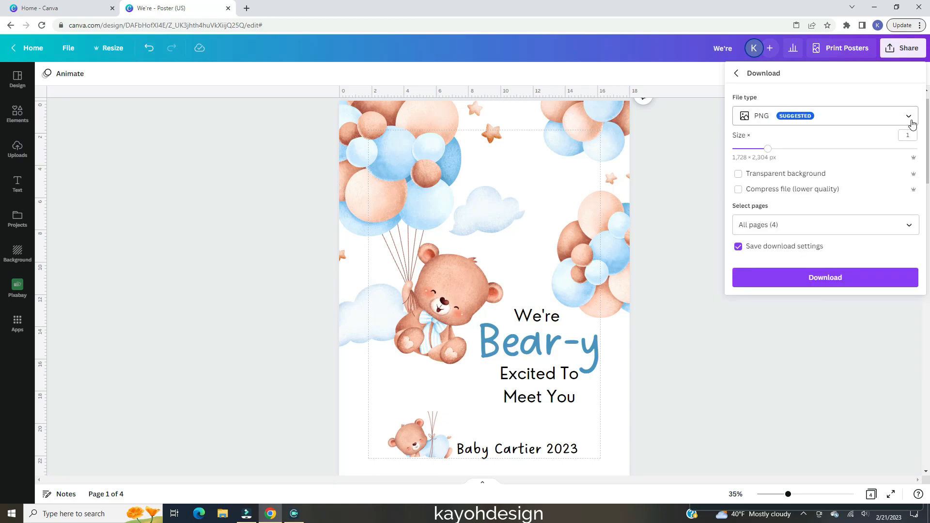
pyautogui.click(909, 117)
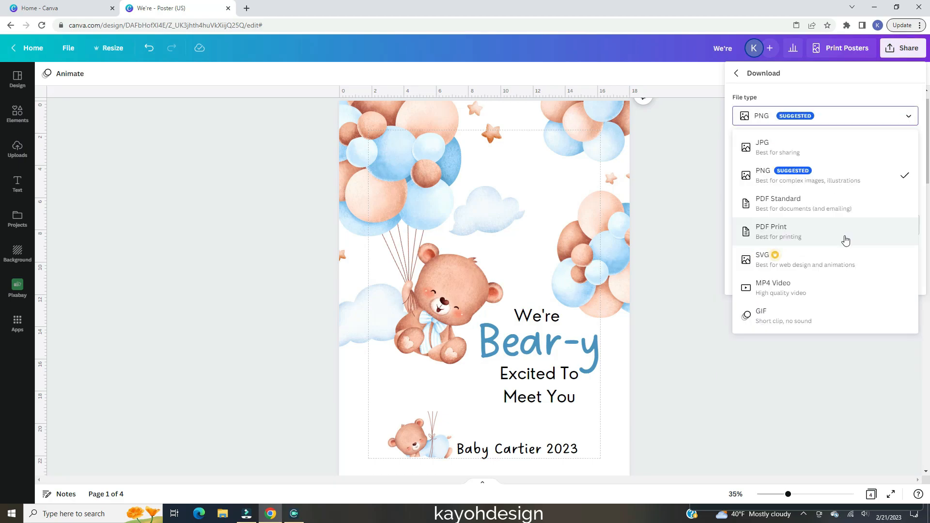
pyautogui.click(846, 241)
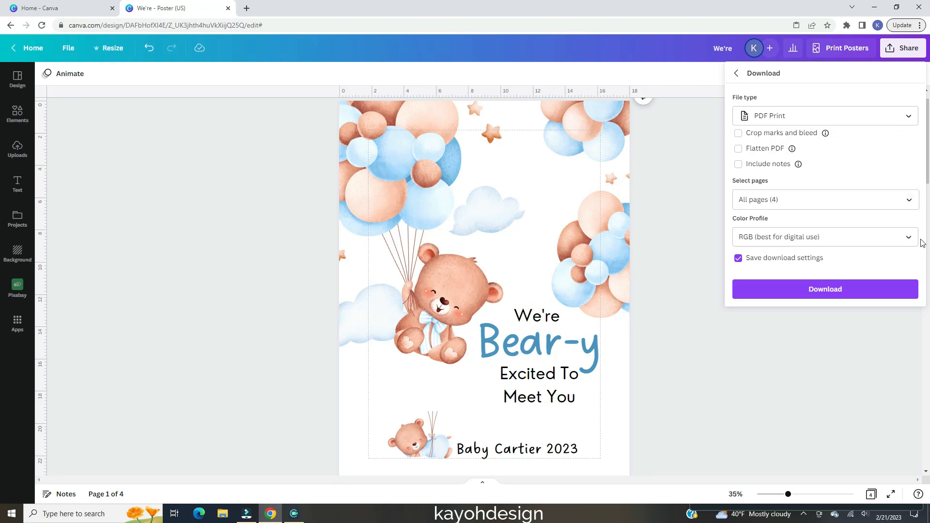
pyautogui.click(903, 331)
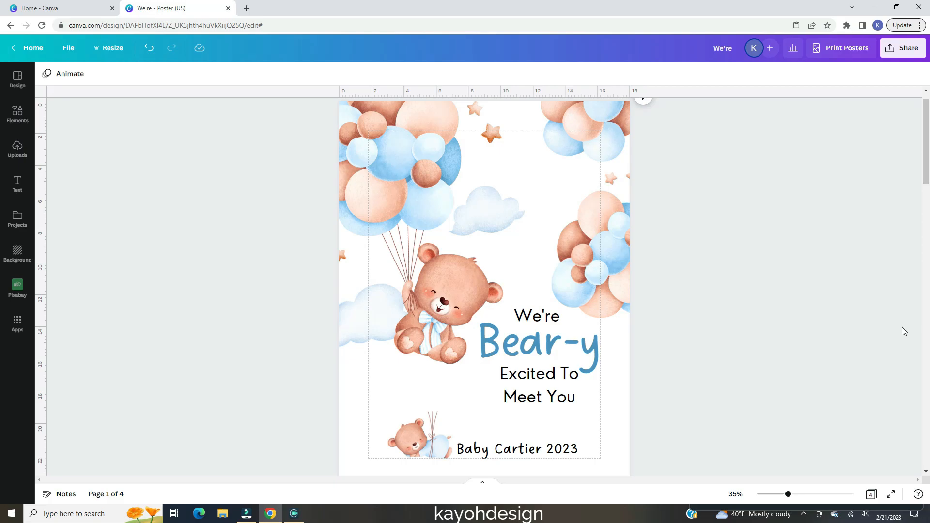
pyautogui.scroll(-1, 734, 268)
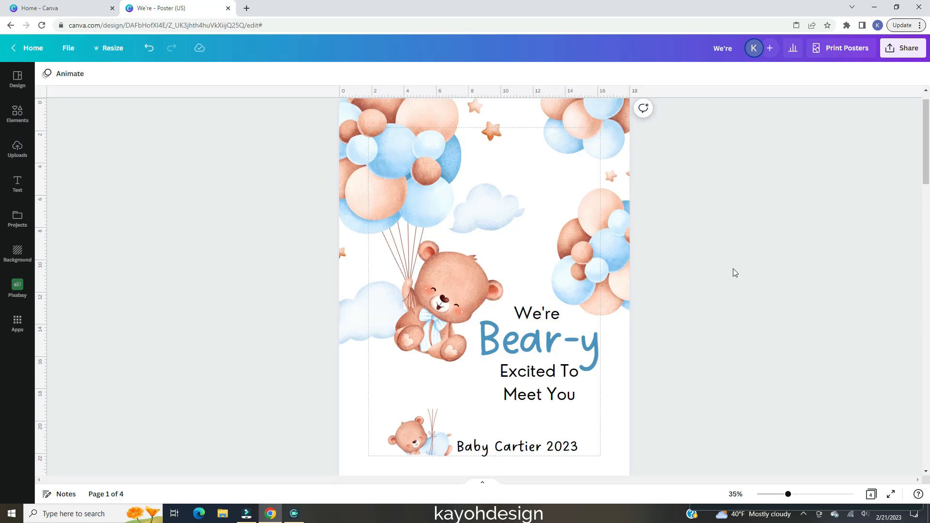